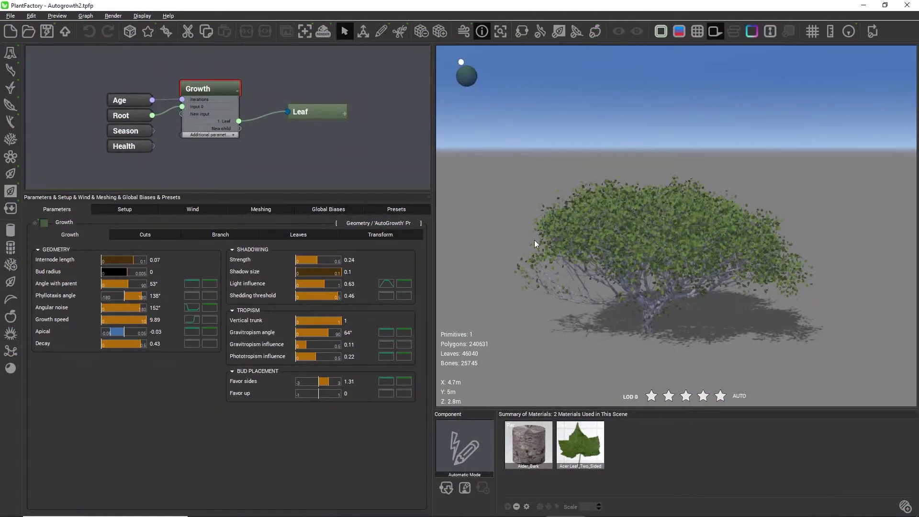
Turn on Bottom Cut in the growth's Cuts parameters.
mouse_move(656, 330)
mouse_down()
mouse_move(660, 343)
mouse_move(630, 354)
mouse_move(576, 343)
mouse_move(580, 326)
mouse_move(672, 337)
mouse_up()
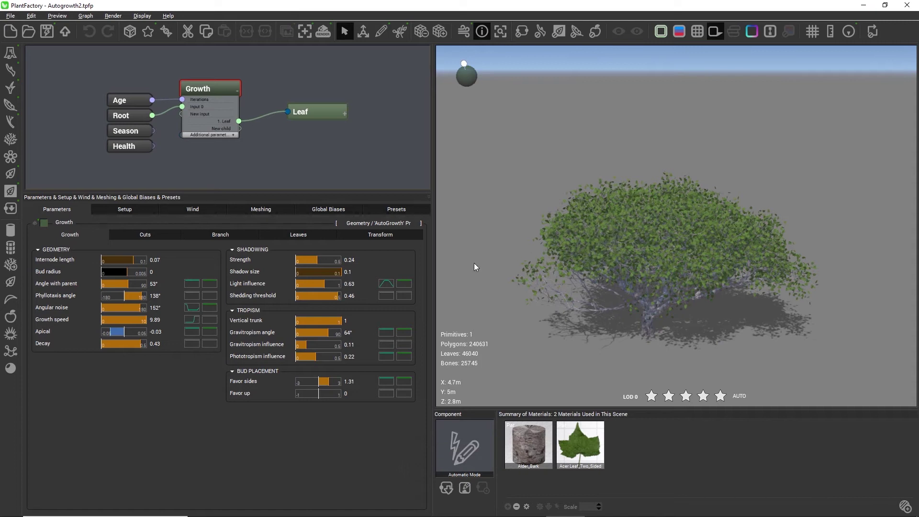
click(134, 234)
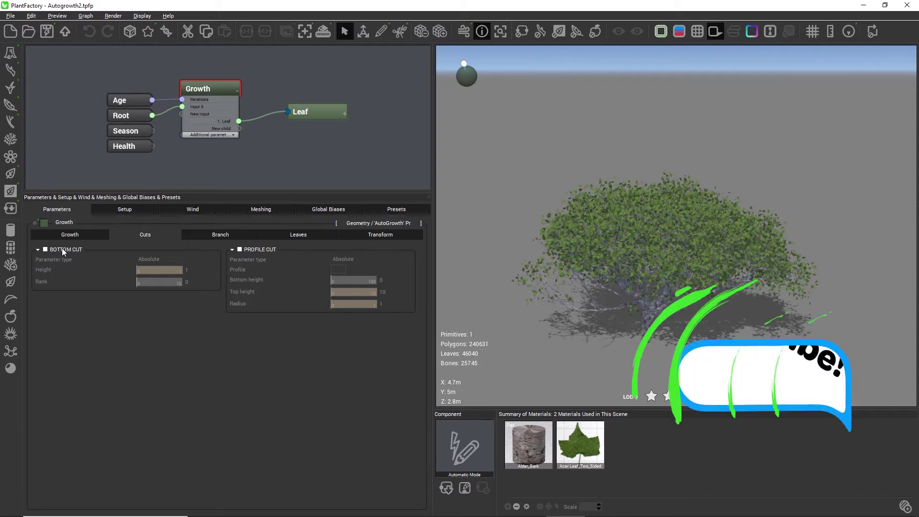
click(45, 250)
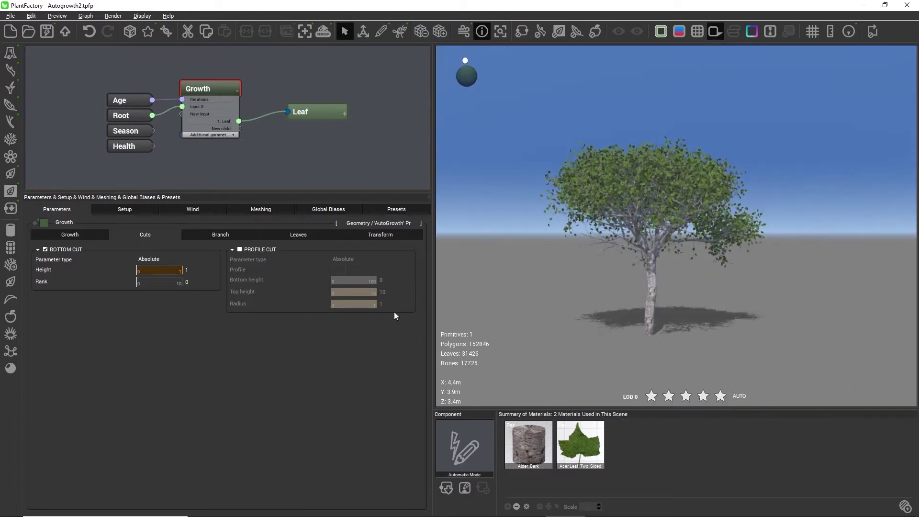
Set the bottom cut height to 2.67, leaving a bare trunk under a small crown.
drag(183, 270, 167, 268)
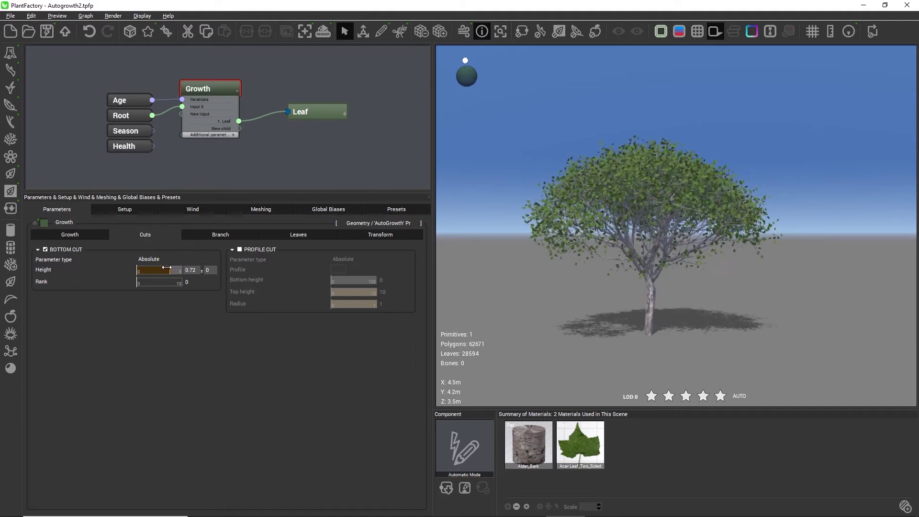
drag(167, 269, 144, 269)
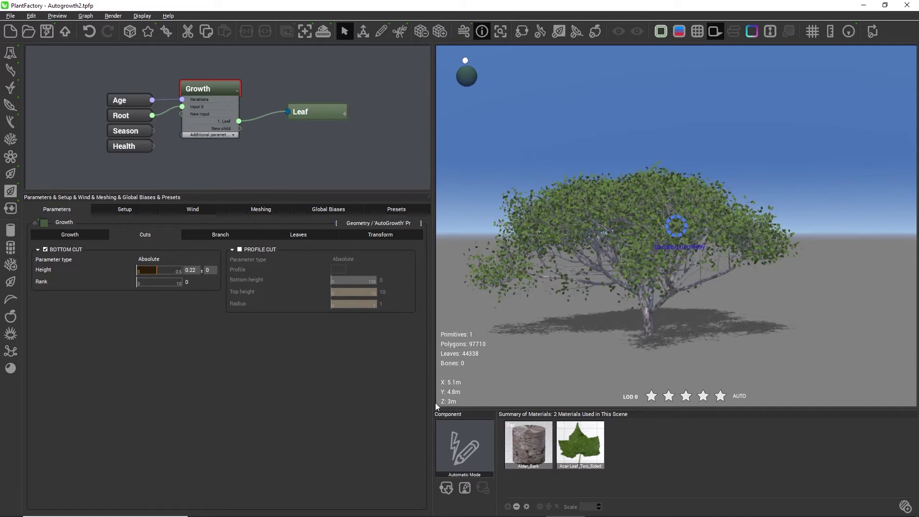
click(170, 269)
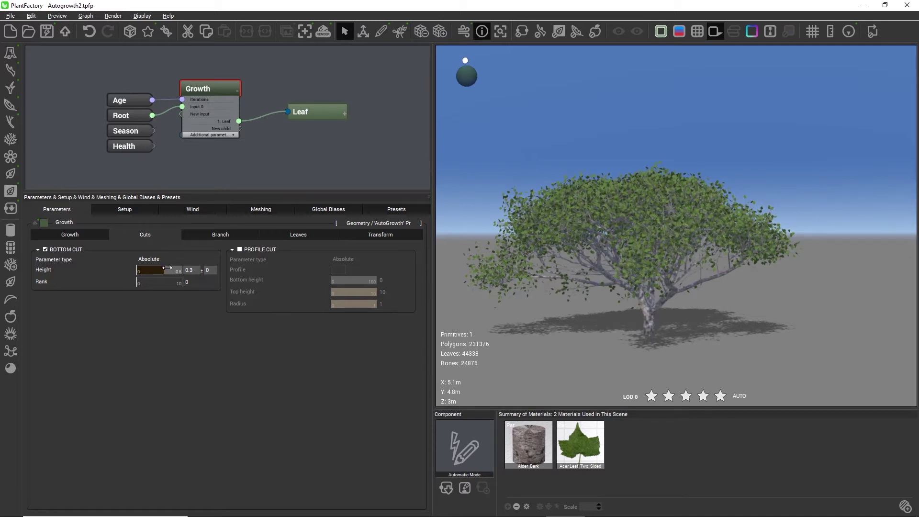
mouse_move(170, 269)
mouse_down()
mouse_move(198, 269)
mouse_move(163, 270)
mouse_up()
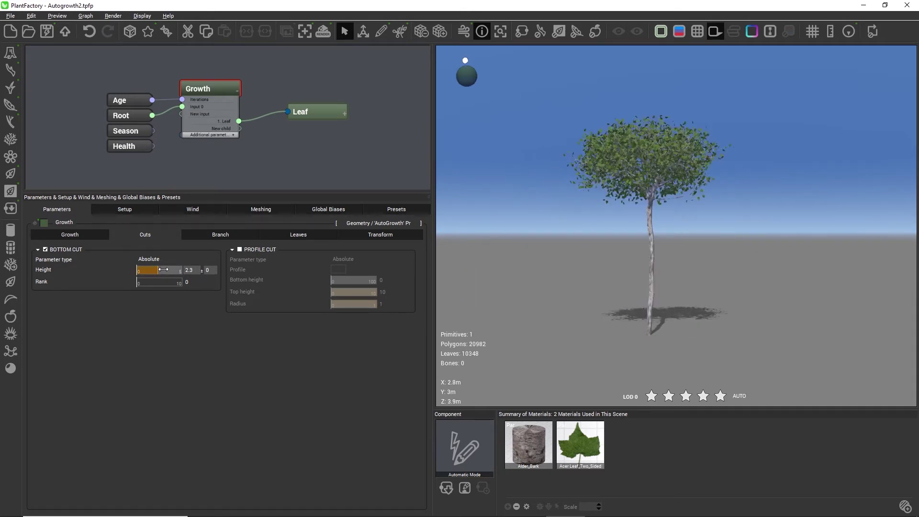
mouse_move(605, 259)
mouse_down()
mouse_move(630, 257)
mouse_move(594, 273)
mouse_up()
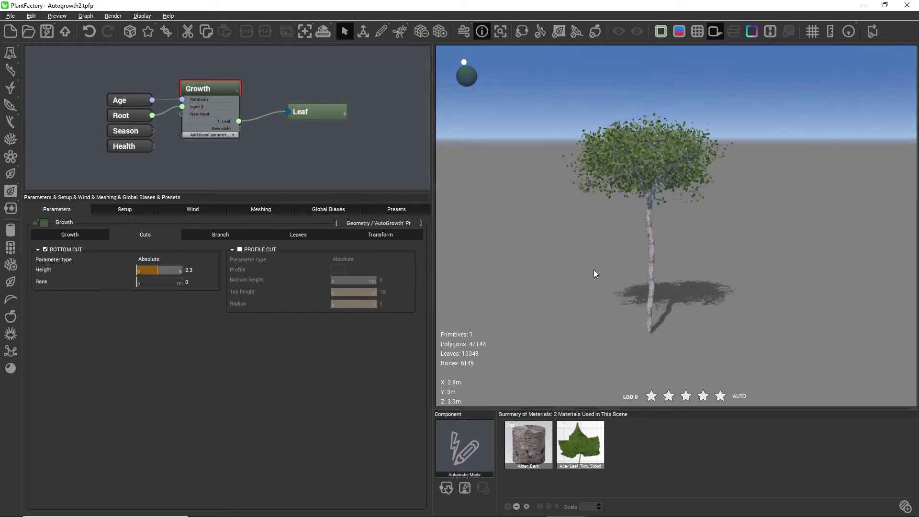
mouse_move(162, 270)
mouse_down()
mouse_move(205, 272)
mouse_move(153, 271)
mouse_move(201, 270)
mouse_up()
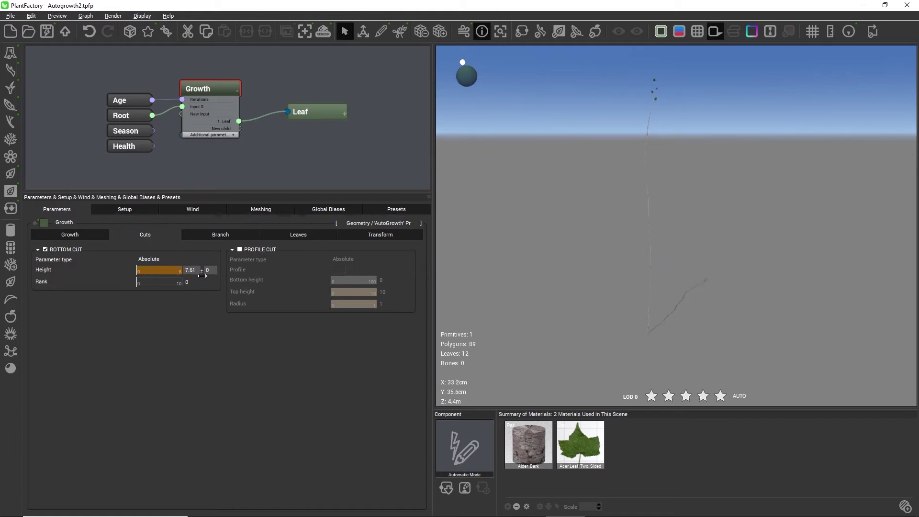
drag(202, 271, 160, 276)
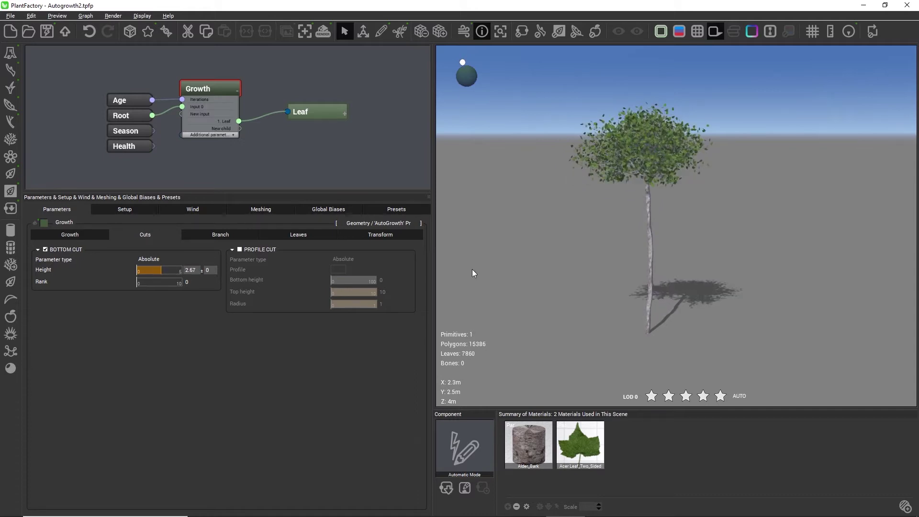
mouse_move(615, 251)
mouse_down()
mouse_move(645, 241)
mouse_move(593, 248)
mouse_up()
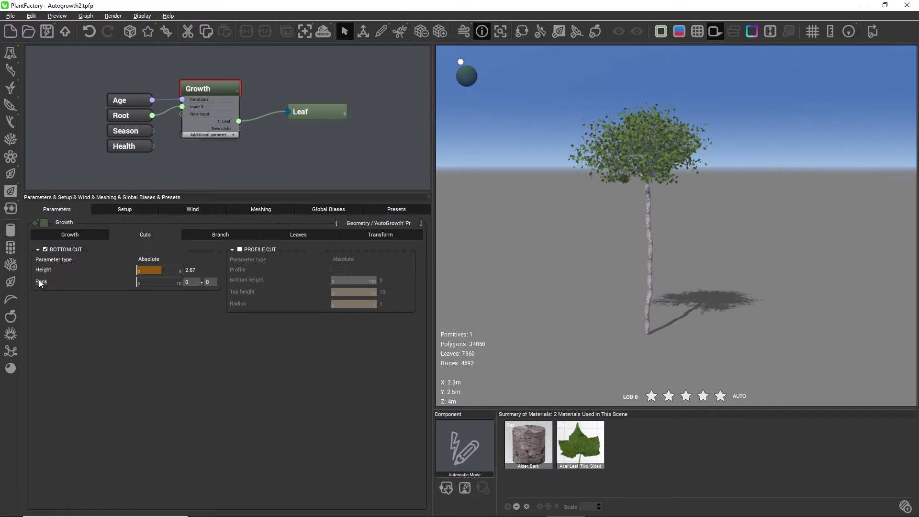
Raise the bottom cut rank toward 10, then switch Bottom Cut off and back on.
mouse_move(159, 282)
drag(138, 282, 165, 285)
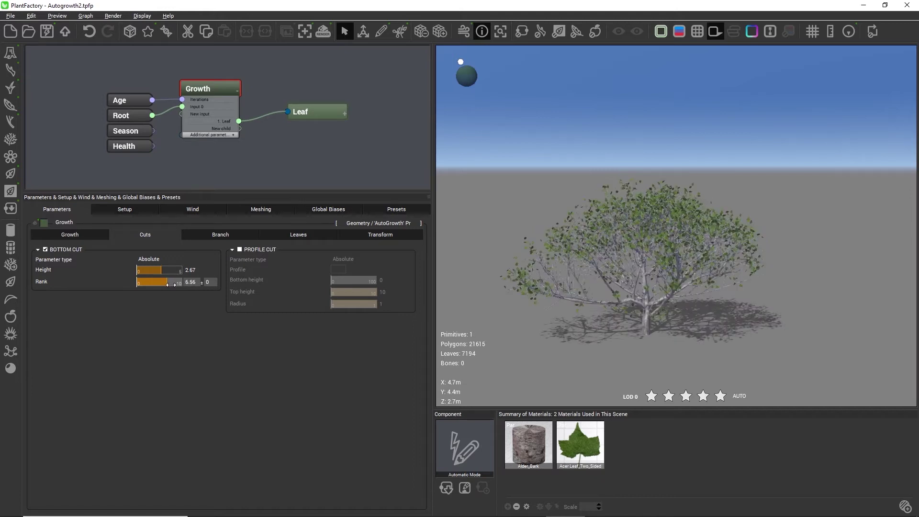
drag(175, 285, 677, 230)
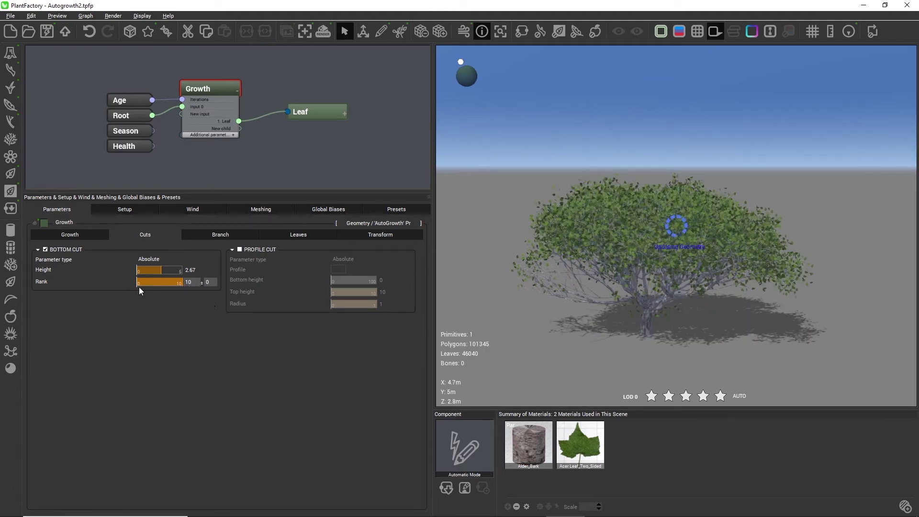
click(57, 249)
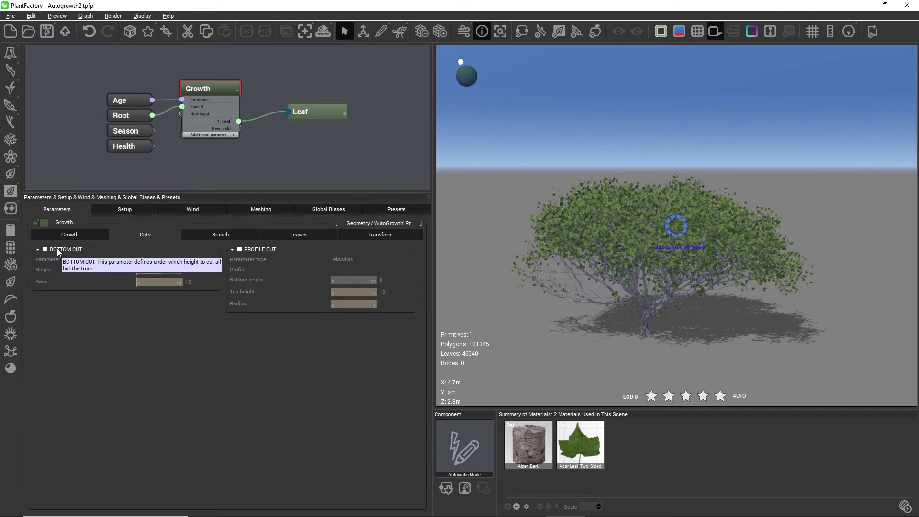
click(57, 248)
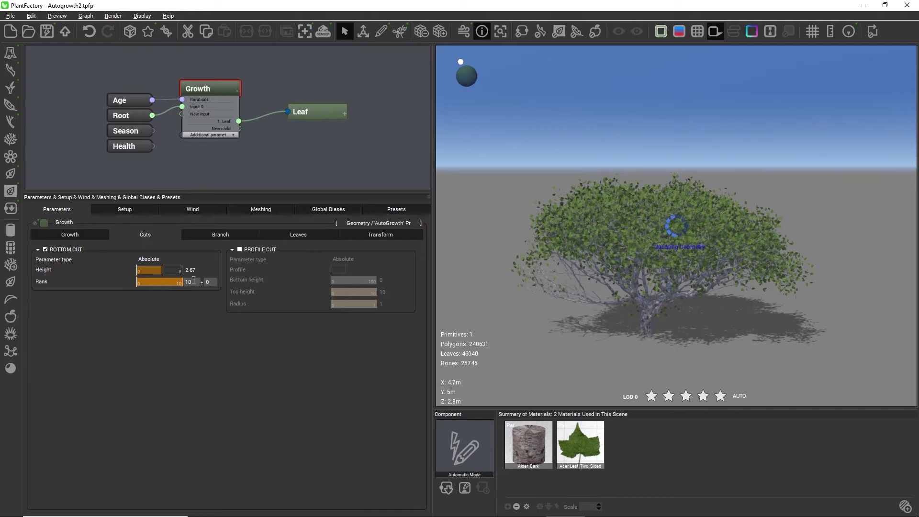
Step the bottom cut rank down through 3, 2 and 1 to a final 0.
click(175, 282)
drag(176, 282, 166, 282)
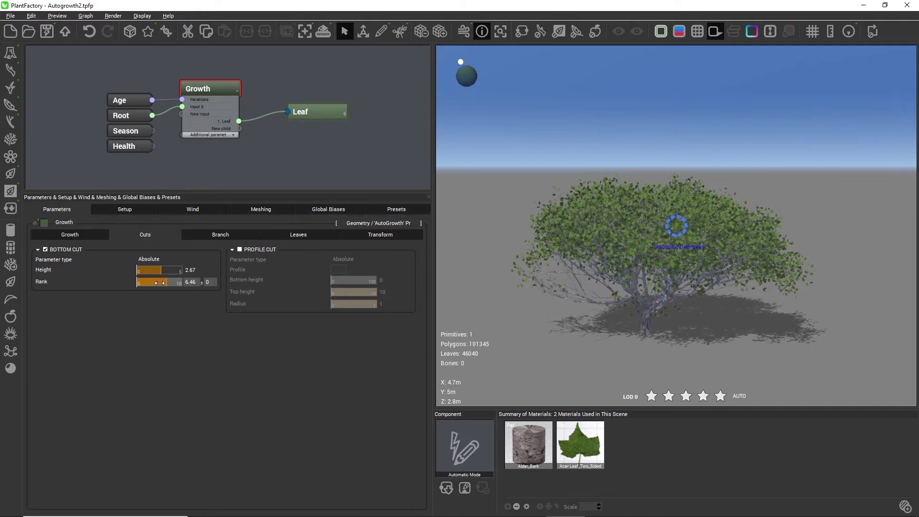
double_click(194, 281)
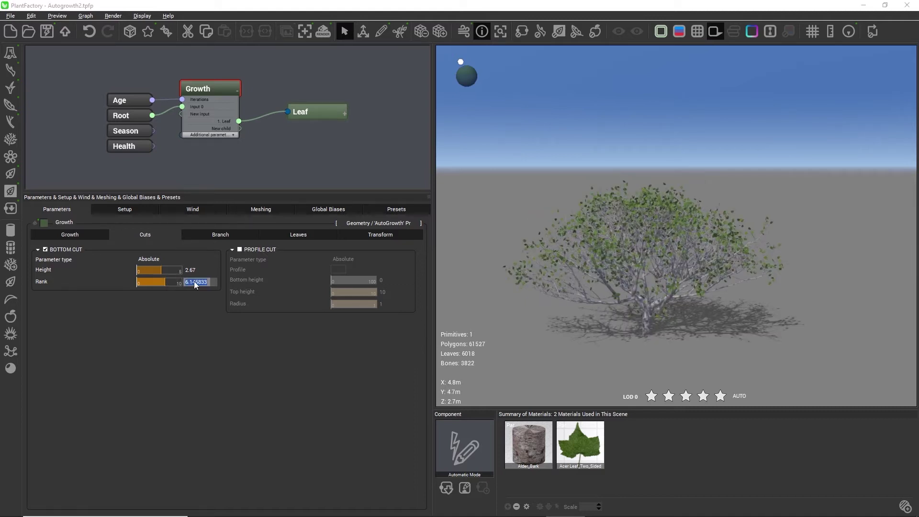
text(3)
key(Return)
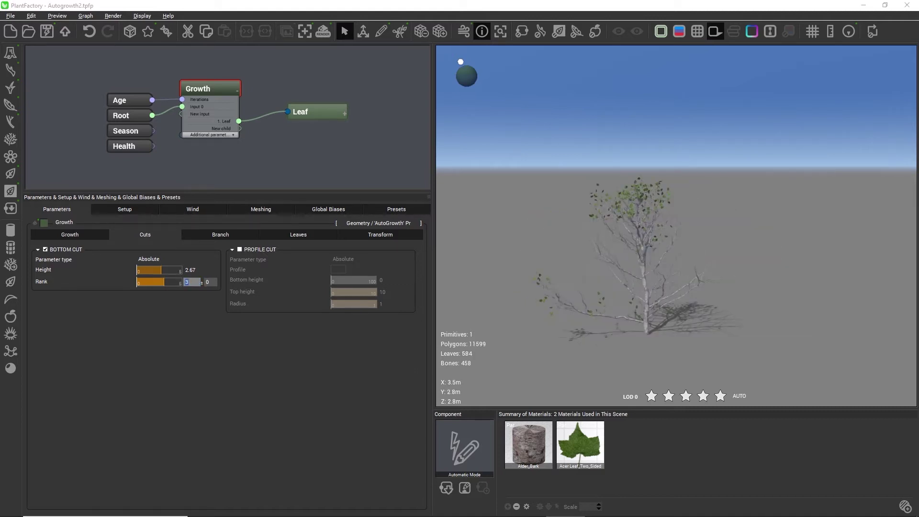
text(2)
key(Return)
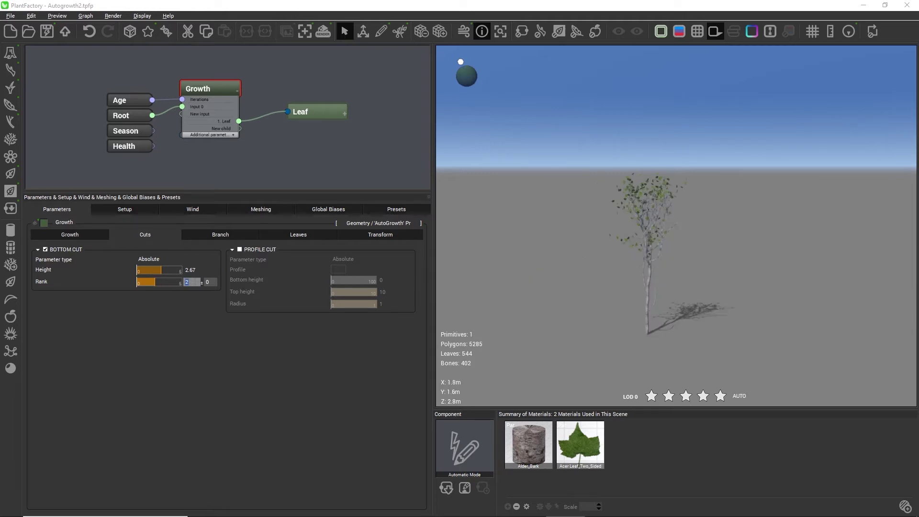
text(1)
key(Return)
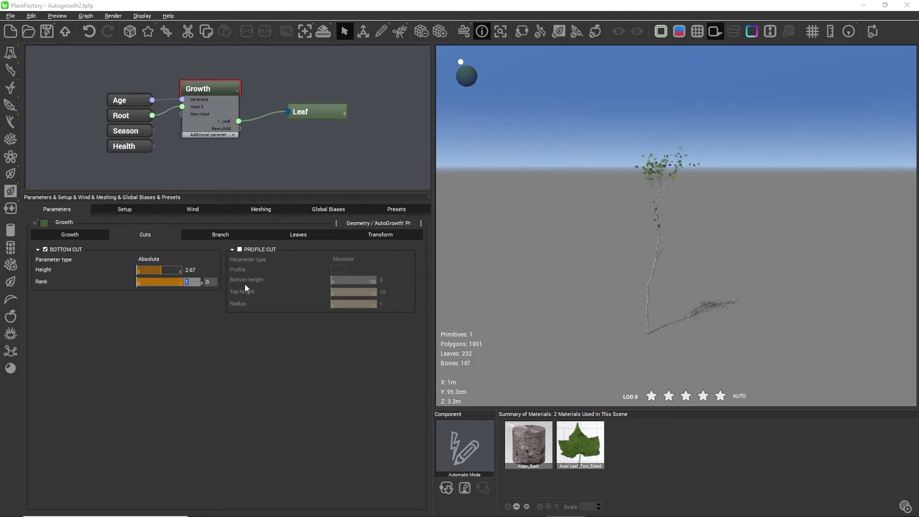
text(0)
key(Return)
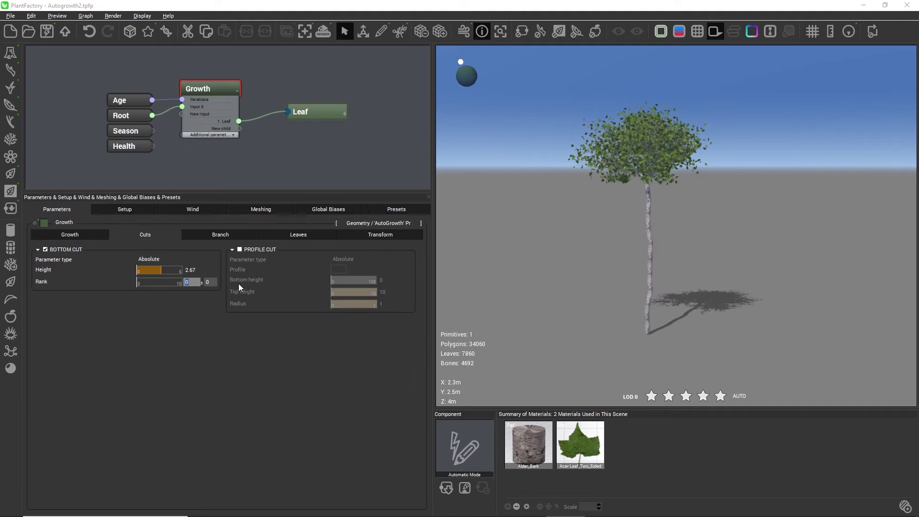
drag(146, 282, 172, 282)
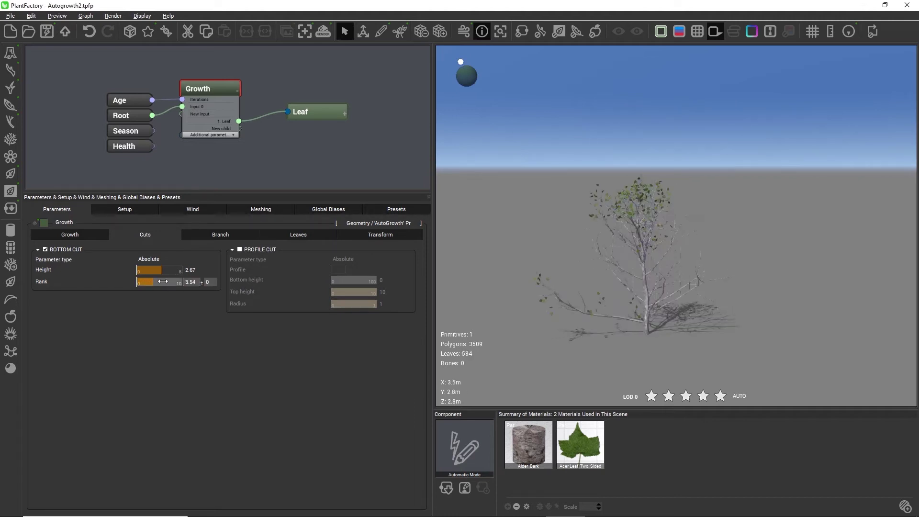
mouse_move(599, 313)
mouse_down()
mouse_move(647, 301)
mouse_move(595, 307)
mouse_move(588, 287)
mouse_move(593, 304)
mouse_move(607, 302)
mouse_up()
drag(183, 283, 133, 281)
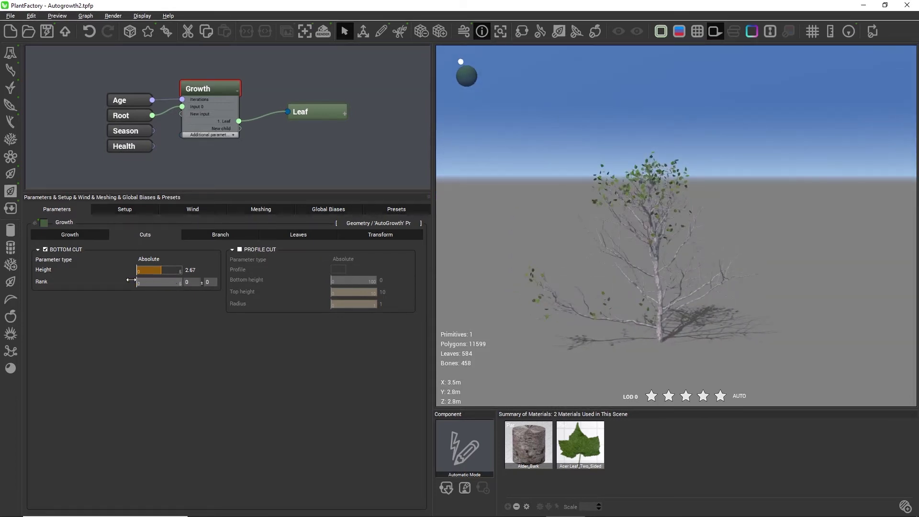
click(51, 250)
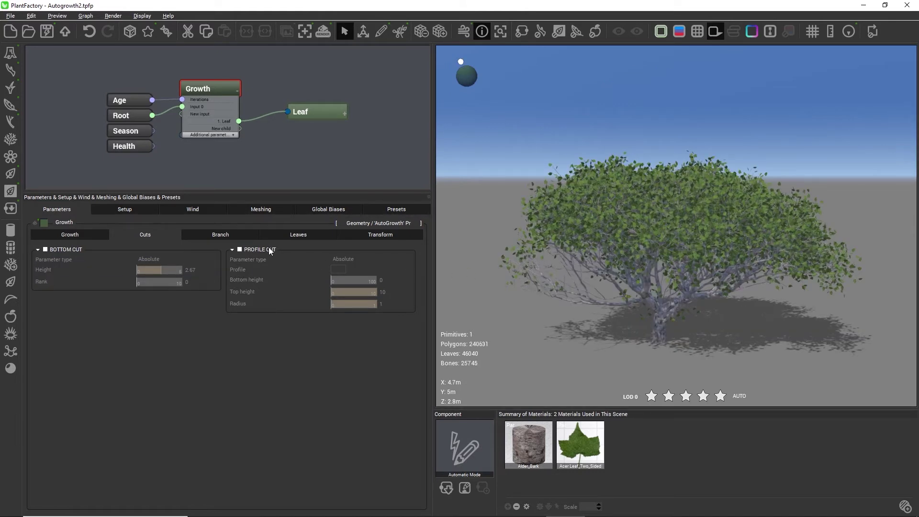
click(239, 249)
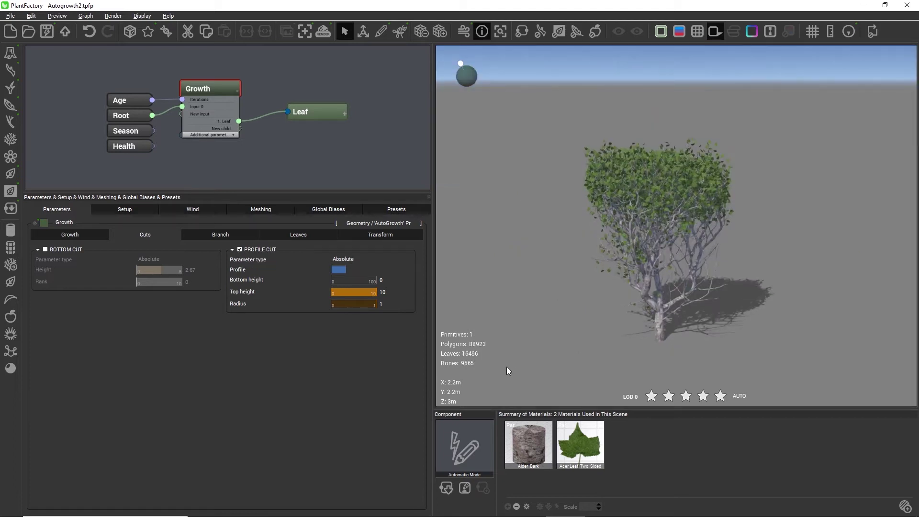
click(239, 249)
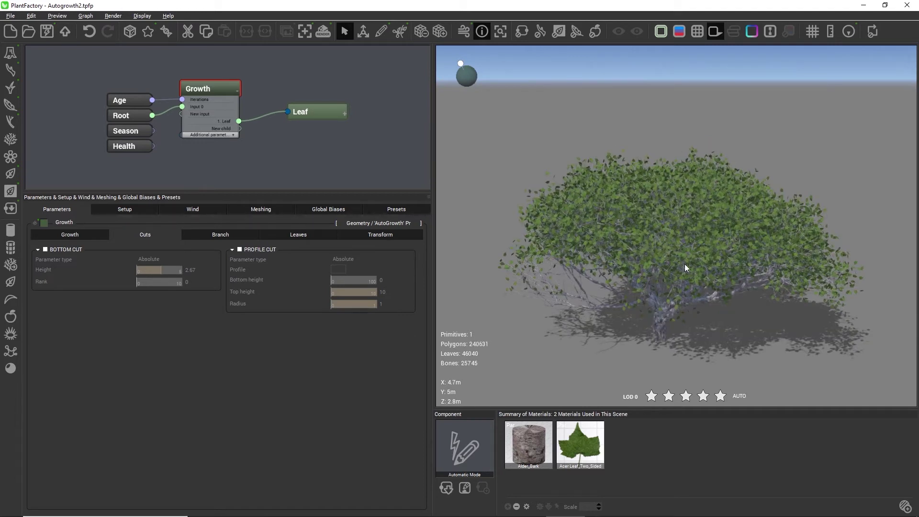
mouse_move(691, 320)
mouse_down()
mouse_move(620, 330)
mouse_move(626, 351)
mouse_move(755, 344)
mouse_up()
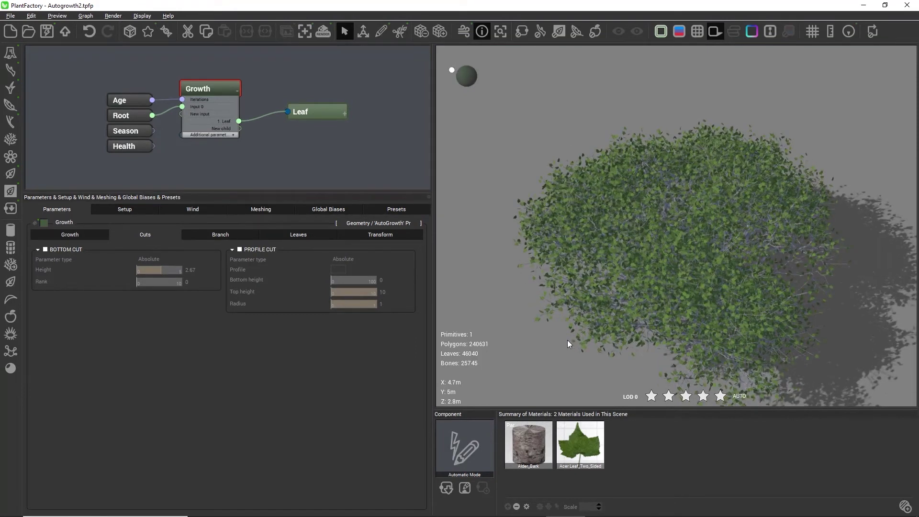
mouse_move(567, 340)
mouse_down()
mouse_move(601, 306)
mouse_move(600, 316)
mouse_move(623, 270)
mouse_move(608, 300)
mouse_up()
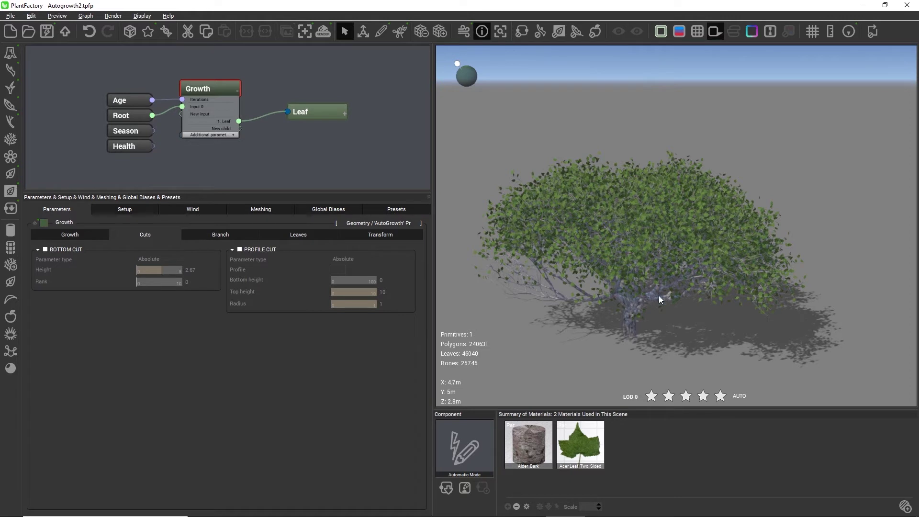
mouse_move(617, 286)
mouse_down()
mouse_move(557, 313)
mouse_move(746, 189)
mouse_up()
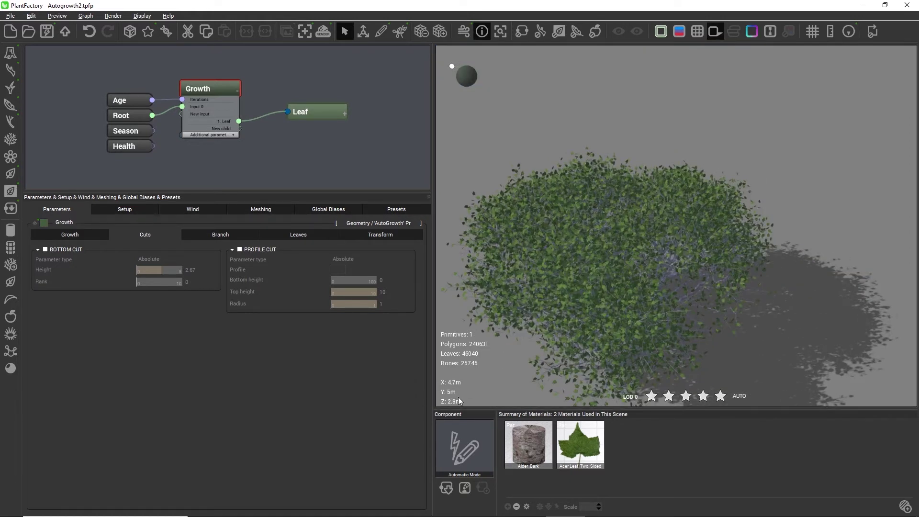
mouse_move(553, 326)
mouse_down()
mouse_move(619, 282)
mouse_move(543, 345)
mouse_move(671, 280)
mouse_move(685, 290)
mouse_up()
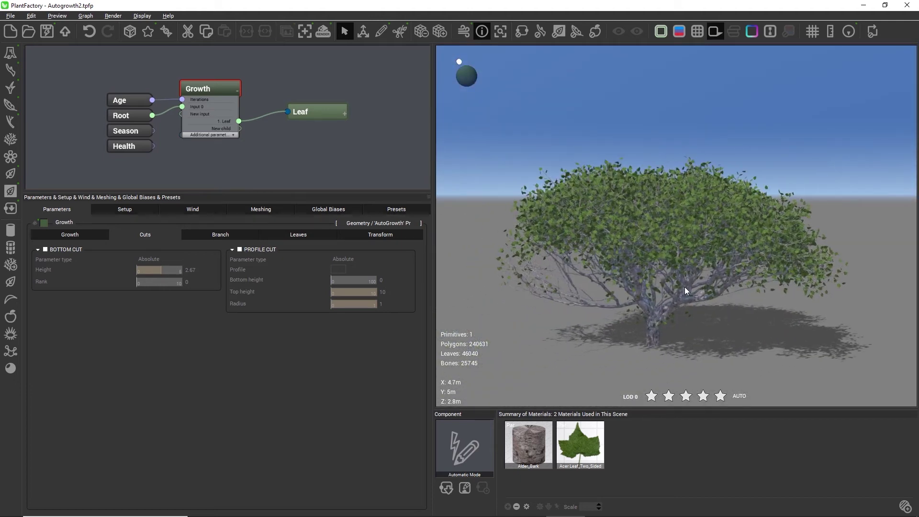
Enable Profile Cut with a radius of 2 for a wide, rounded crown.
click(257, 251)
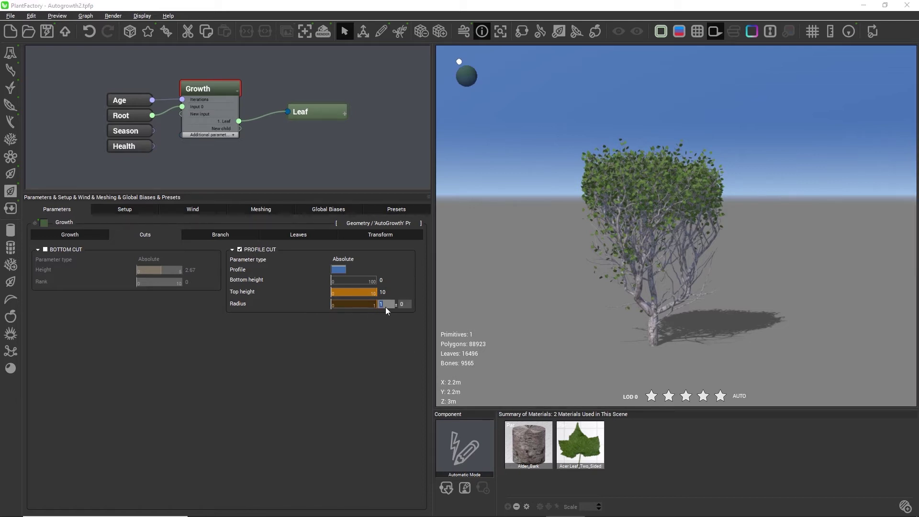
click(385, 307)
text(5)
text(.5)
key(Return)
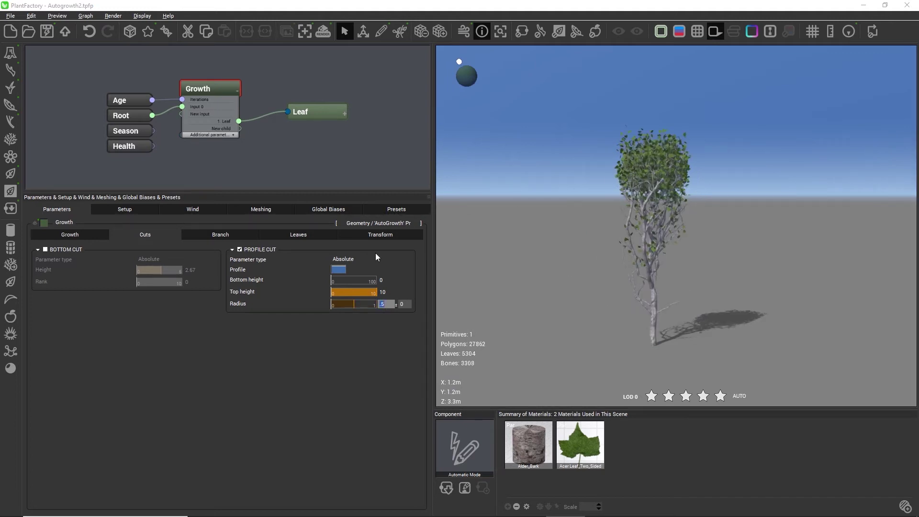
text(2)
key(Return)
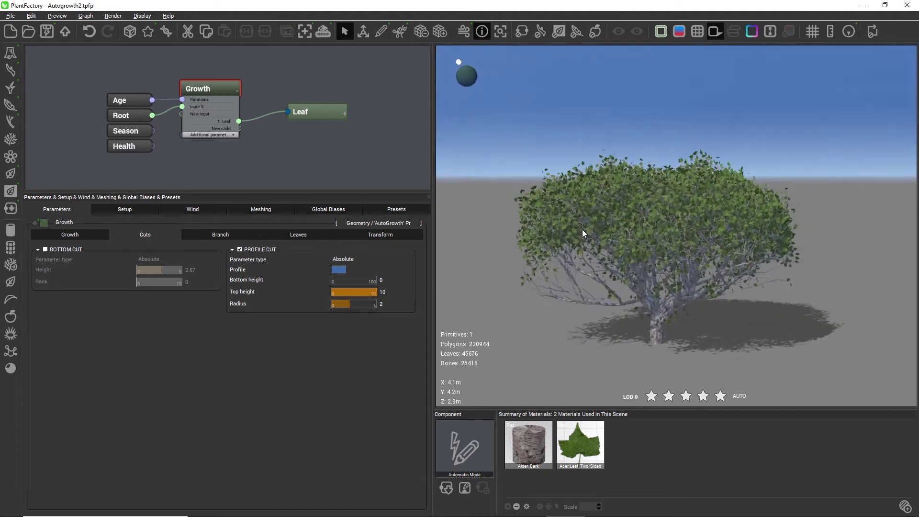
drag(583, 229, 561, 230)
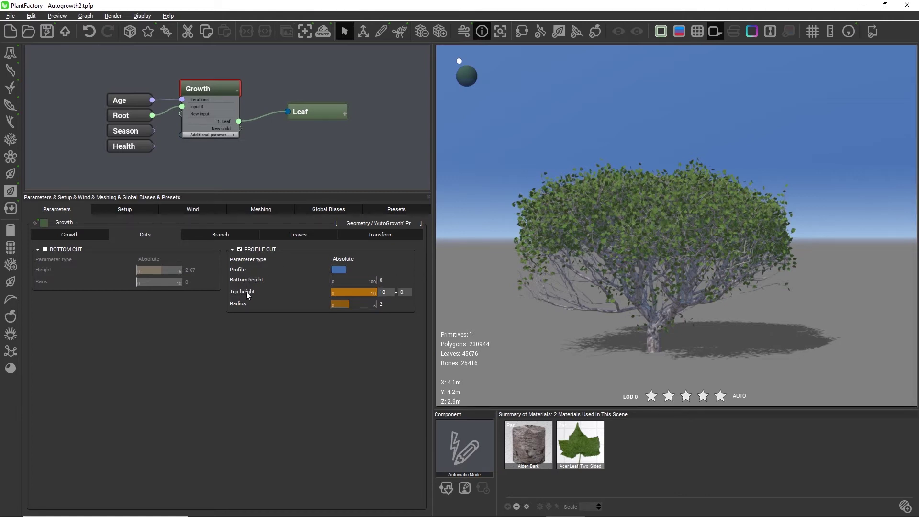
In the Profile filter editor, lower the curve's left end to zero.
click(339, 270)
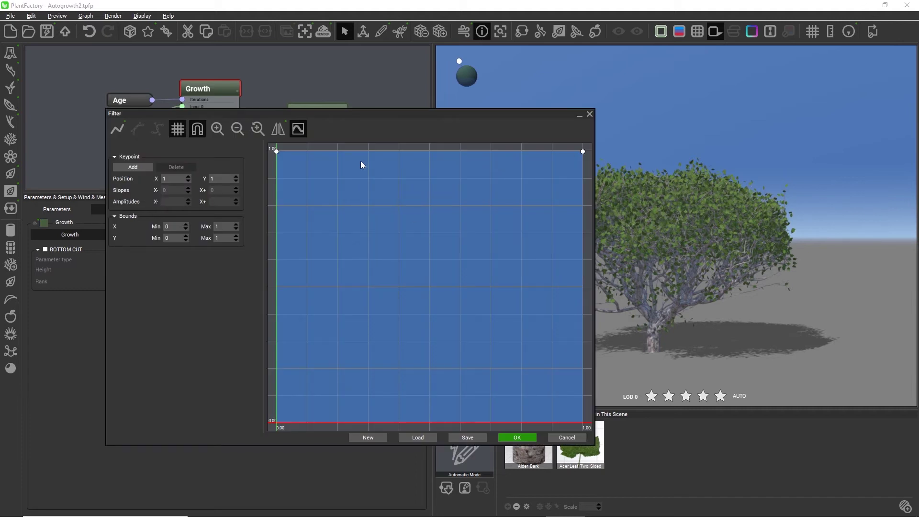
click(275, 152)
click(276, 151)
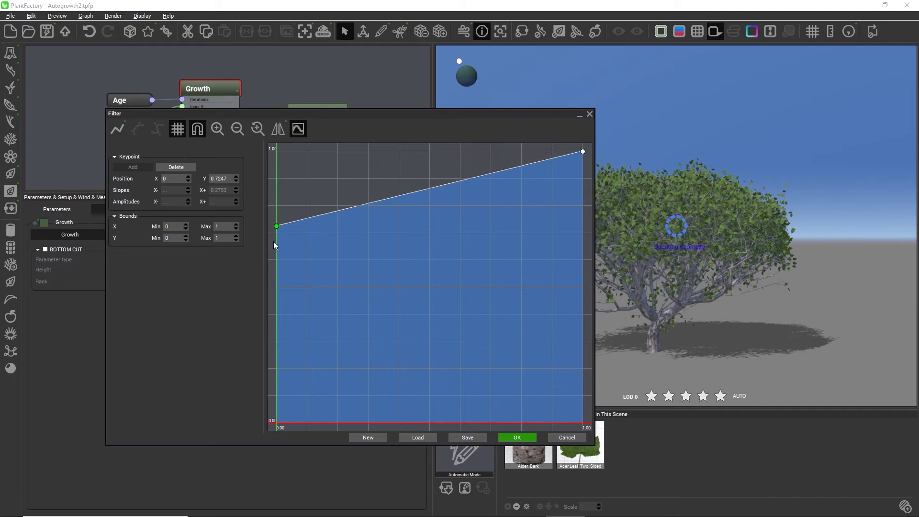
mouse_move(274, 243)
mouse_down()
mouse_move(263, 397)
mouse_move(274, 425)
mouse_up()
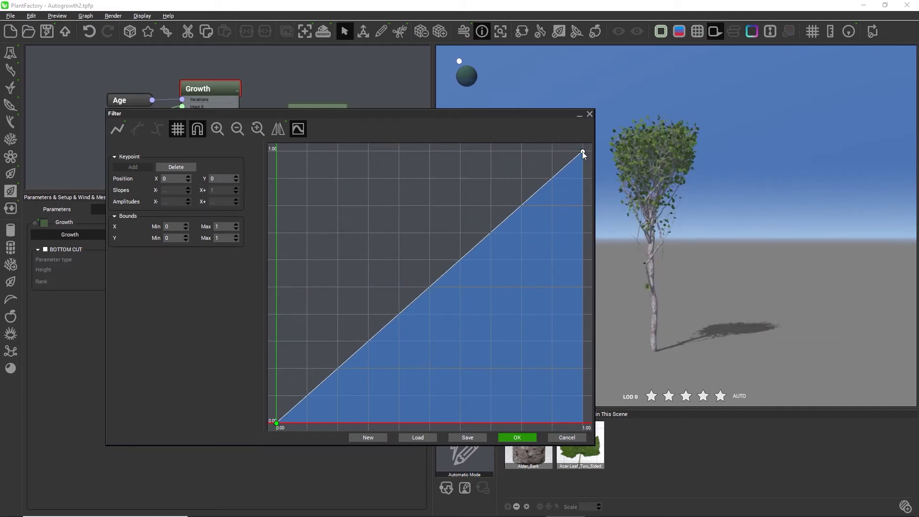
drag(583, 154, 583, 423)
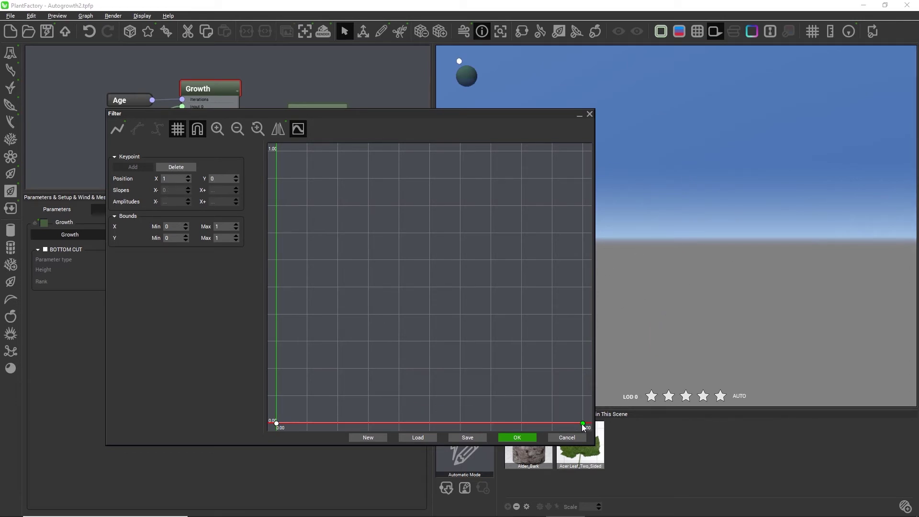
drag(582, 424, 583, 152)
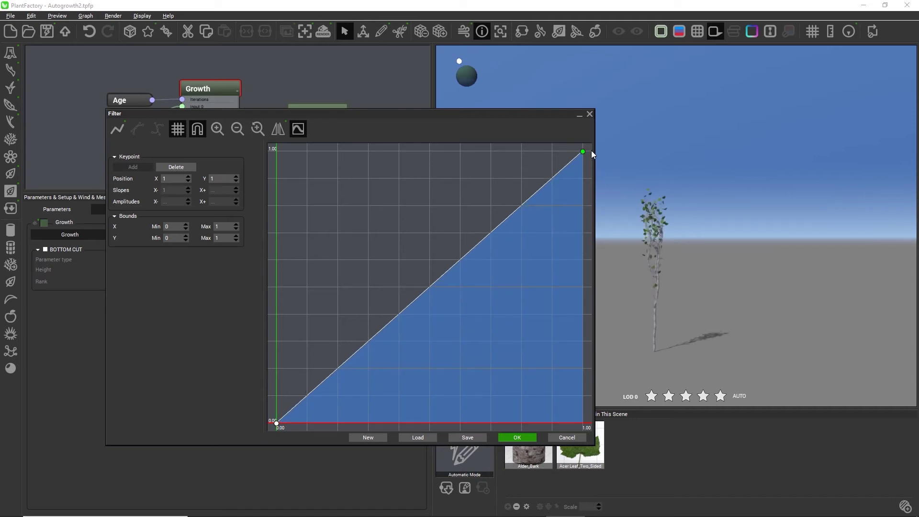
Add top and slope keypoints to make a stepped trapezoid curve, then apply it.
click(360, 152)
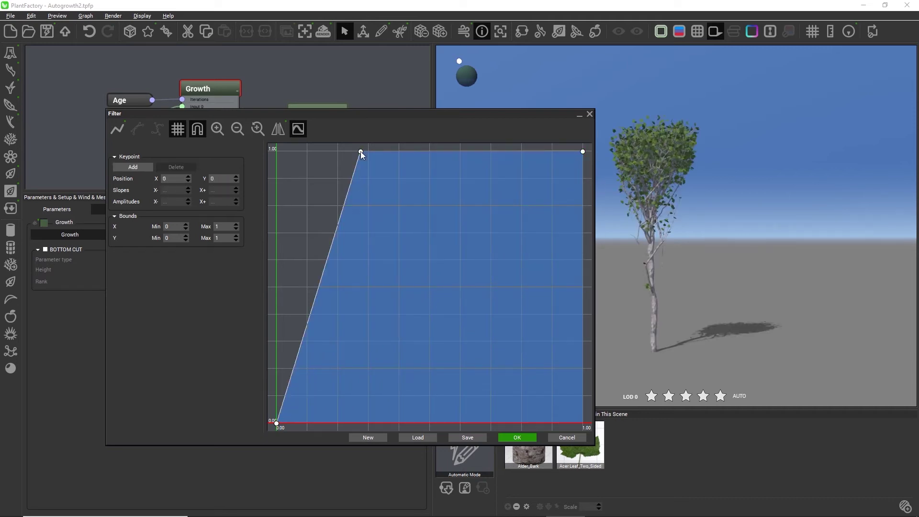
click(490, 151)
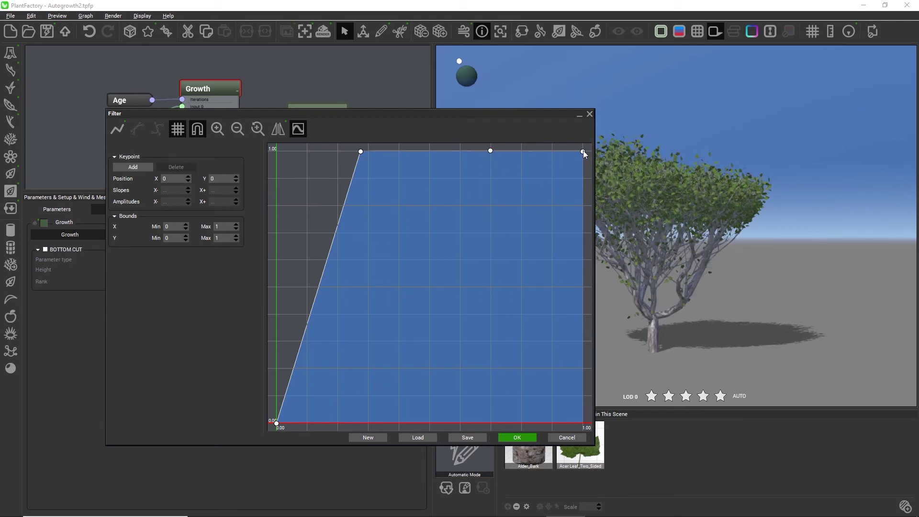
drag(583, 151, 582, 423)
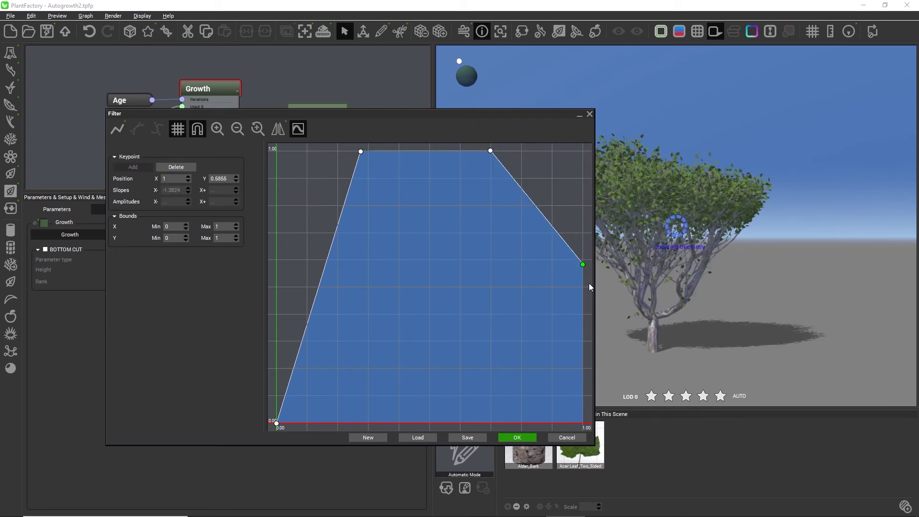
click(532, 359)
mouse_move(532, 359)
mouse_down()
mouse_move(498, 362)
mouse_move(506, 343)
mouse_up()
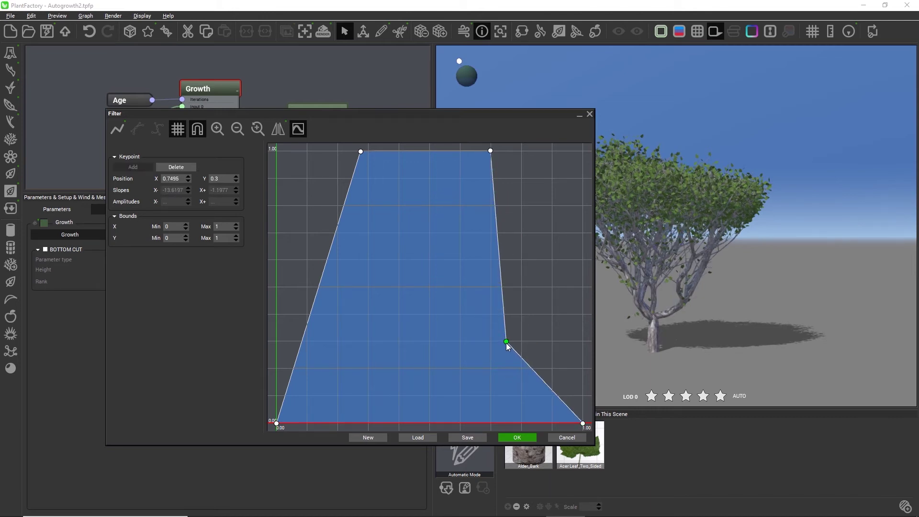
click(319, 361)
drag(322, 362, 330, 360)
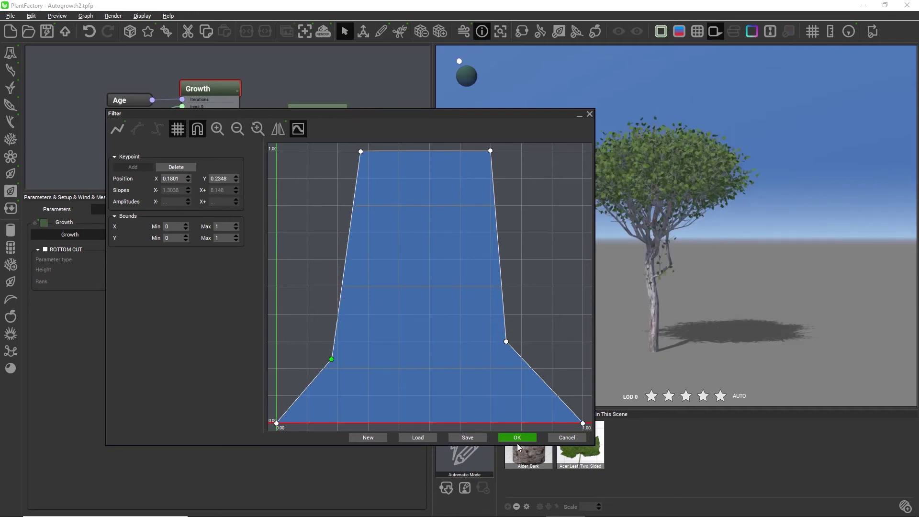
click(517, 440)
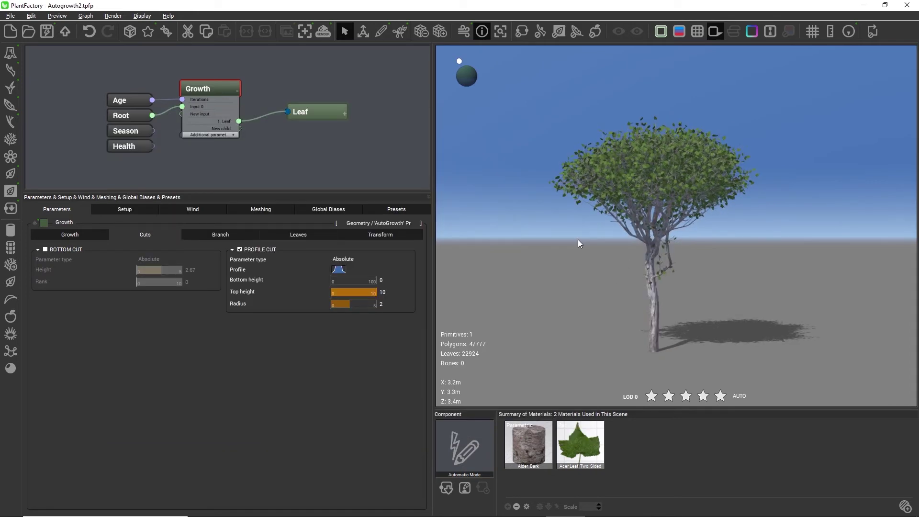
Set the profile cut radius to 1, bottom height 1 and top height 2.
mouse_move(578, 243)
mouse_down()
mouse_move(613, 265)
mouse_move(614, 254)
mouse_up()
click(390, 304)
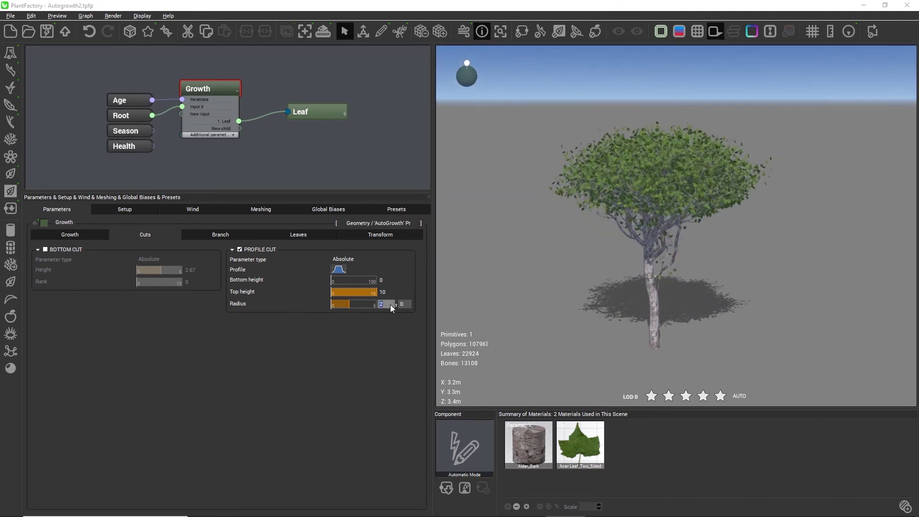
text(1)
key(Return)
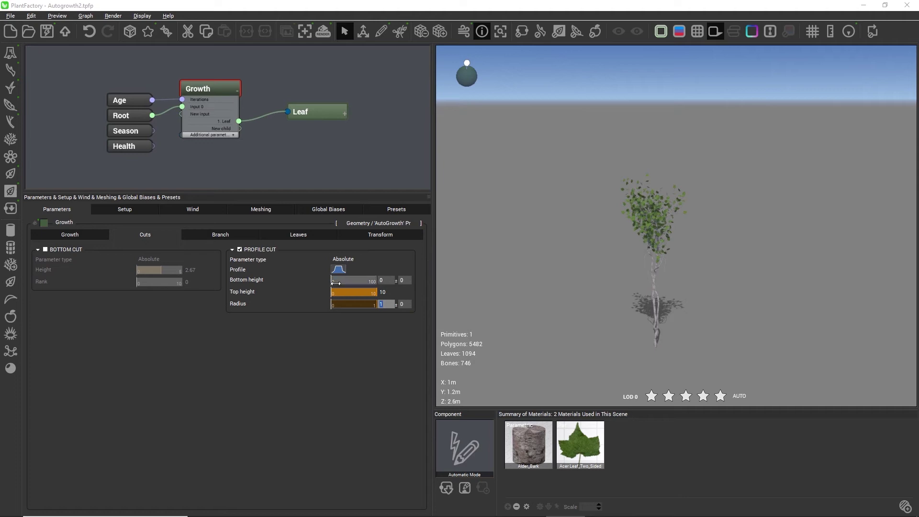
click(339, 281)
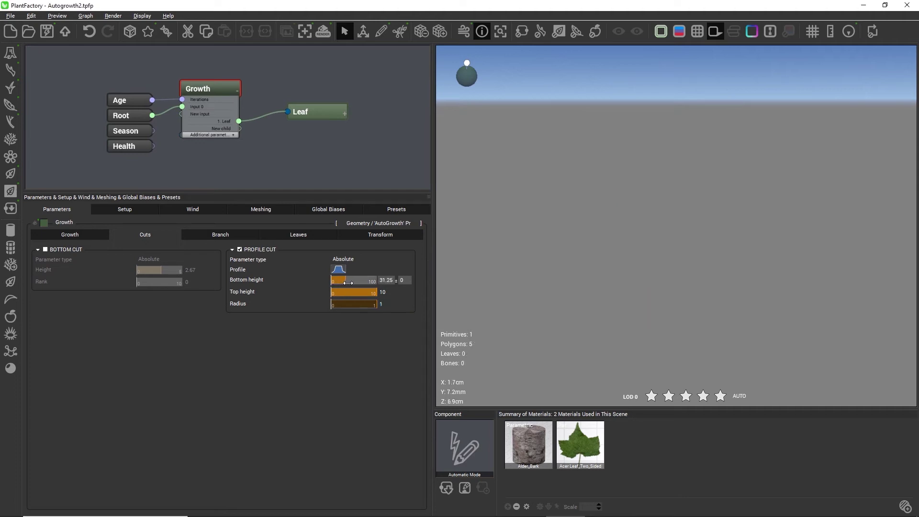
drag(339, 283, 330, 282)
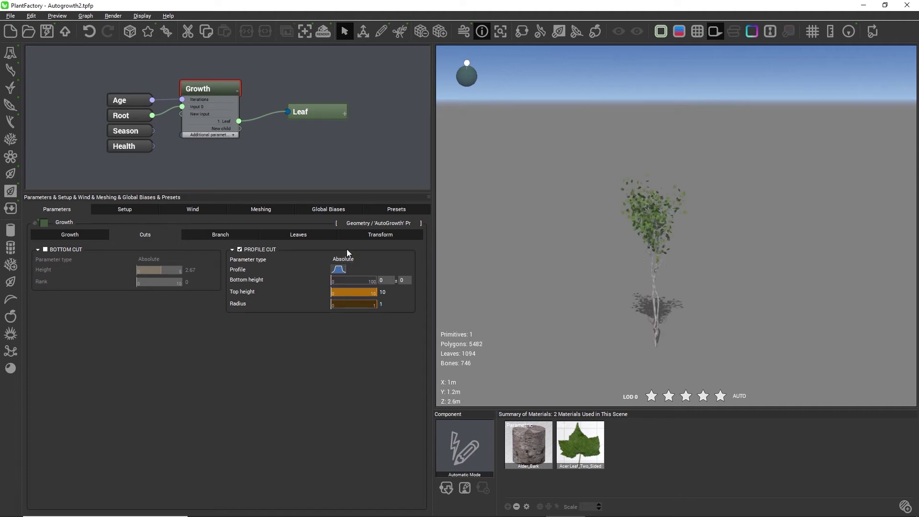
click(388, 283)
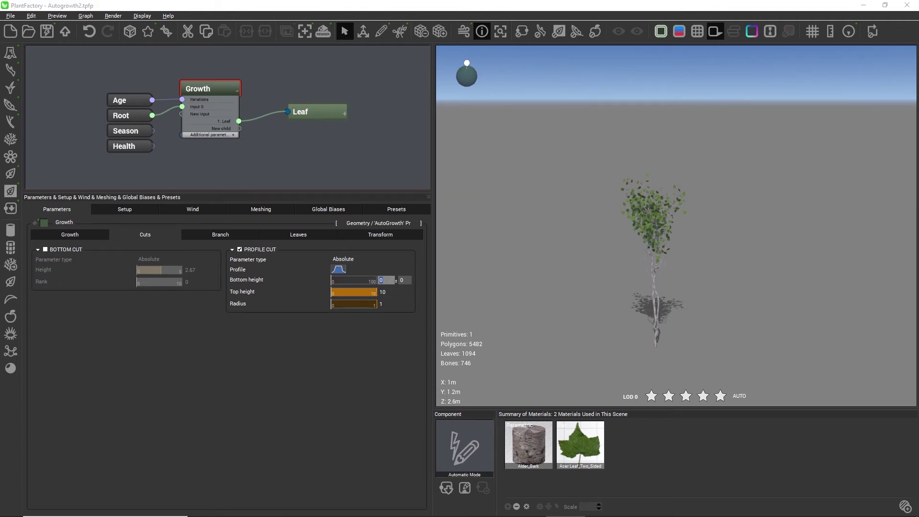
text(1)
key(Tab)
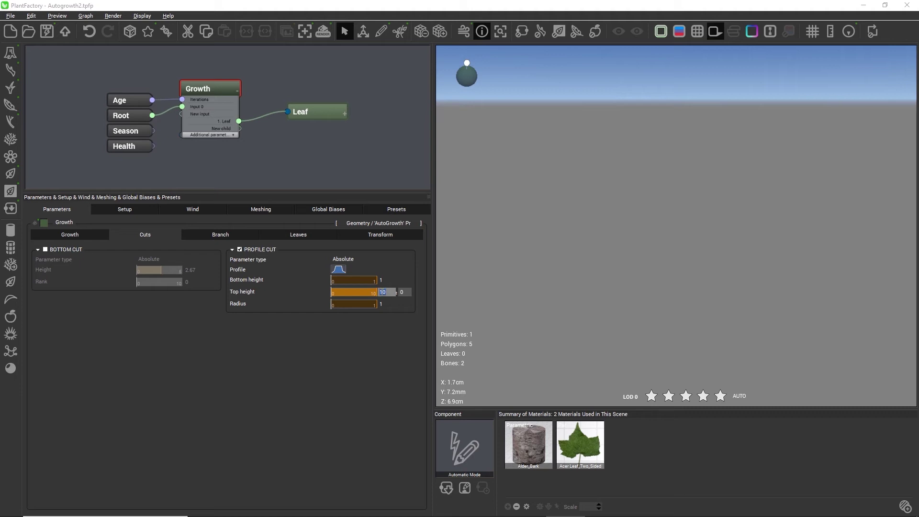
text(2)
Make cut heights relative to tree height, with bottom 0.25 and top 0.5.
click(360, 259)
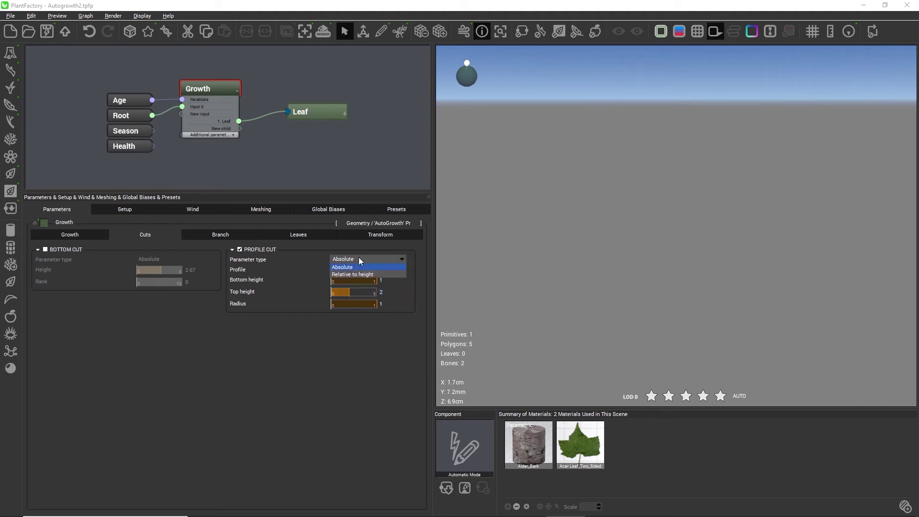
click(363, 274)
text(0.25)
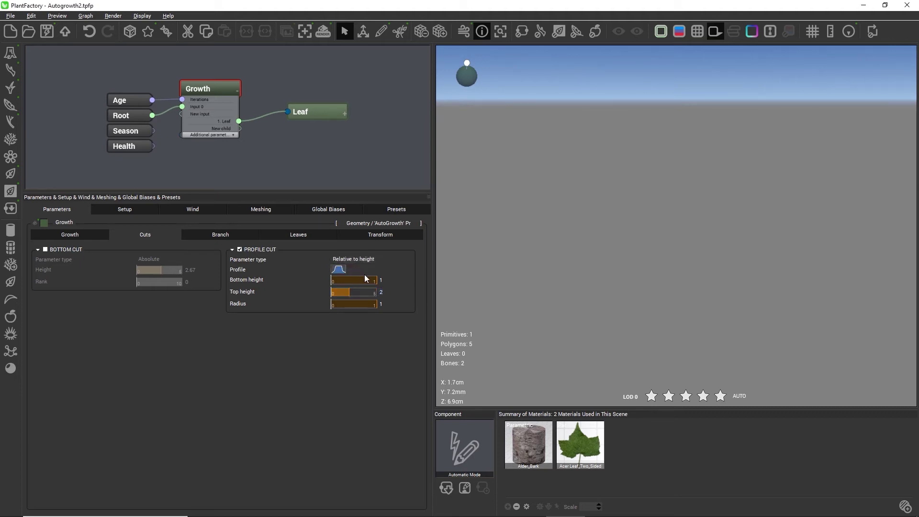
key(Return)
click(386, 292)
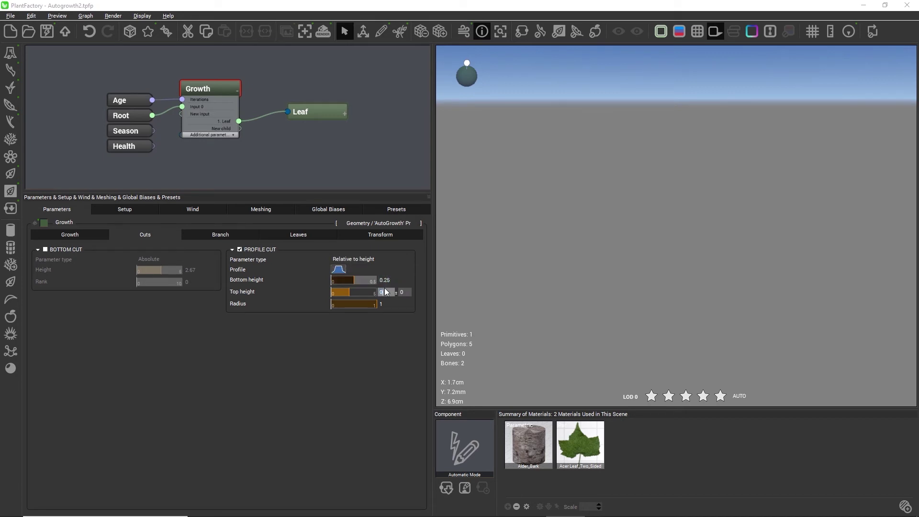
key(Return)
Raise both ends of the profile filter curve to about 0.1.
right_click(342, 271)
click(366, 274)
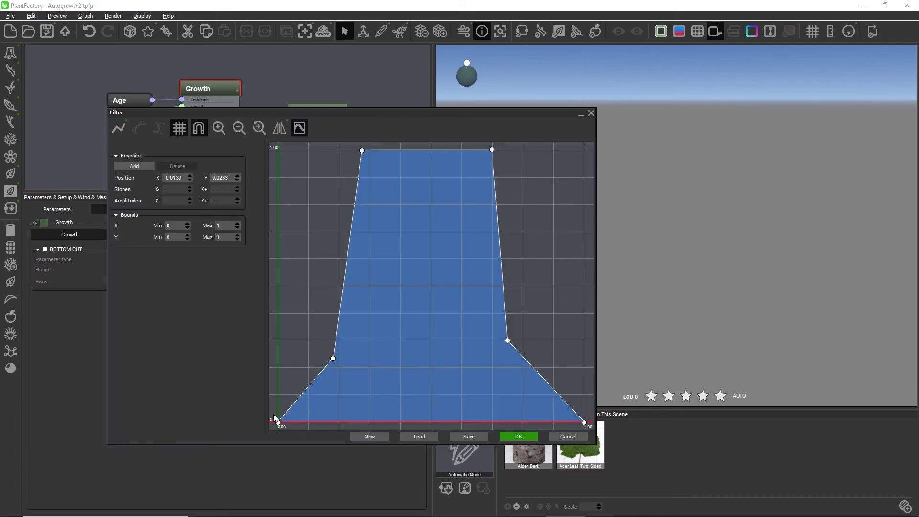
drag(279, 423, 270, 394)
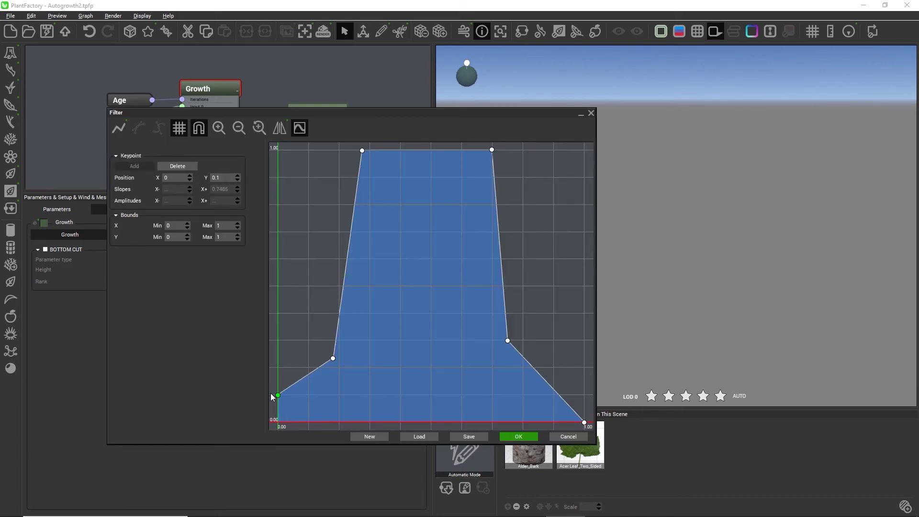
drag(584, 423, 583, 396)
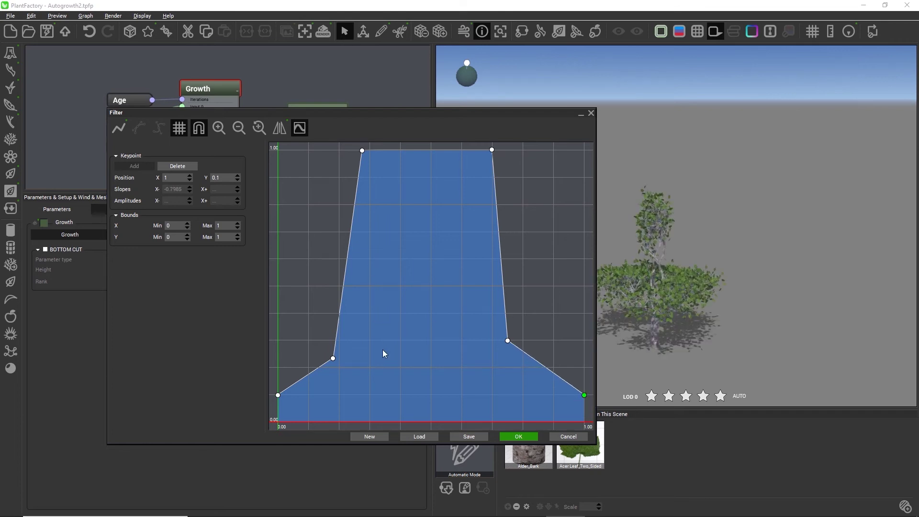
Apply the edited profile curve and set the profile cut radius to 1.5.
click(525, 437)
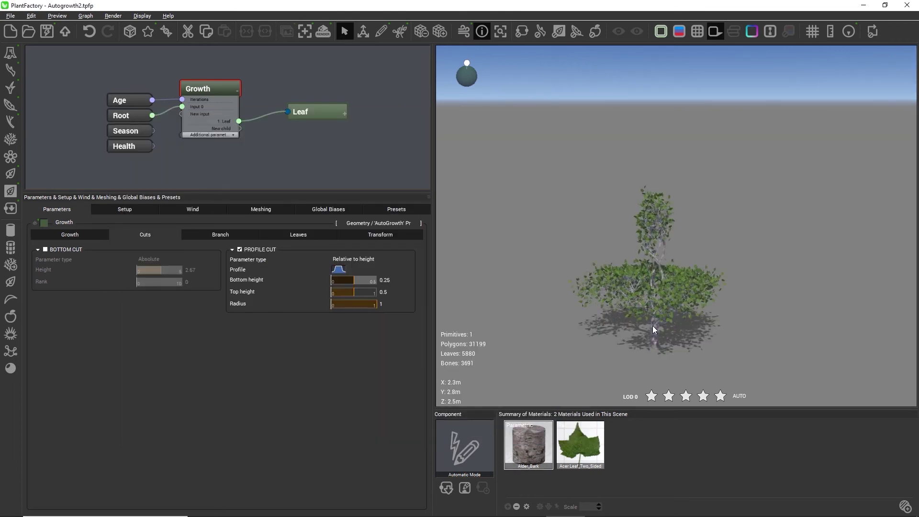
mouse_move(618, 325)
mouse_down()
mouse_move(579, 309)
mouse_move(674, 317)
mouse_move(578, 305)
mouse_up()
mouse_move(384, 305)
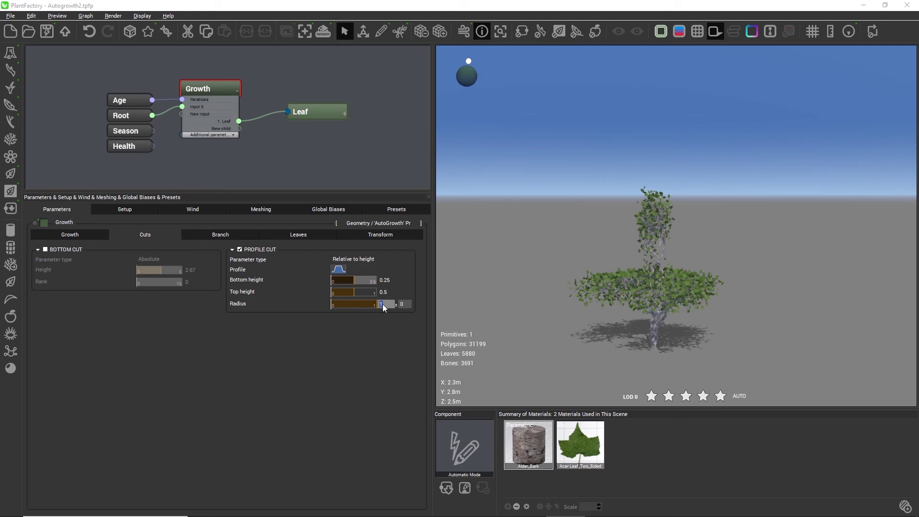
text(2)
key(Return)
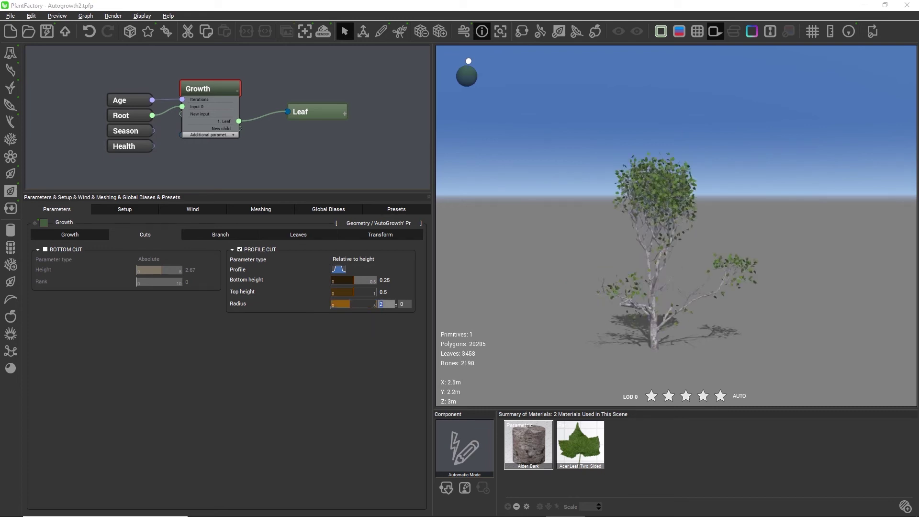
text(0)
key(Return)
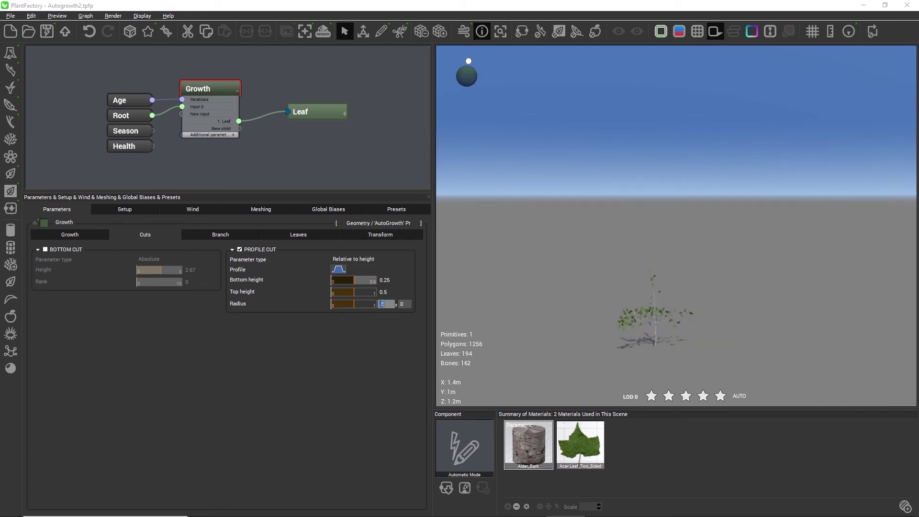
text(.5)
key(Return)
mouse_move(580, 244)
mouse_down()
mouse_move(719, 254)
mouse_move(543, 248)
mouse_up()
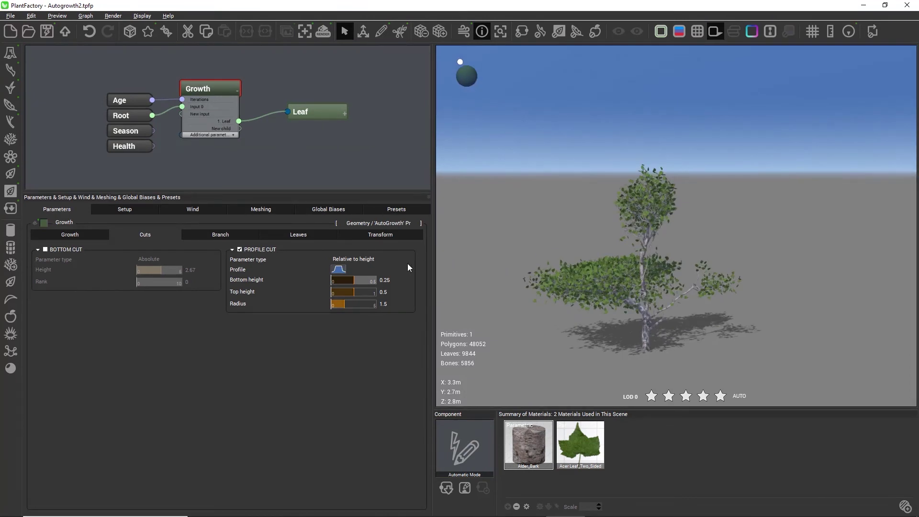
Use absolute cut heights, with bottom height 0.82 and top height 2.78.
click(362, 260)
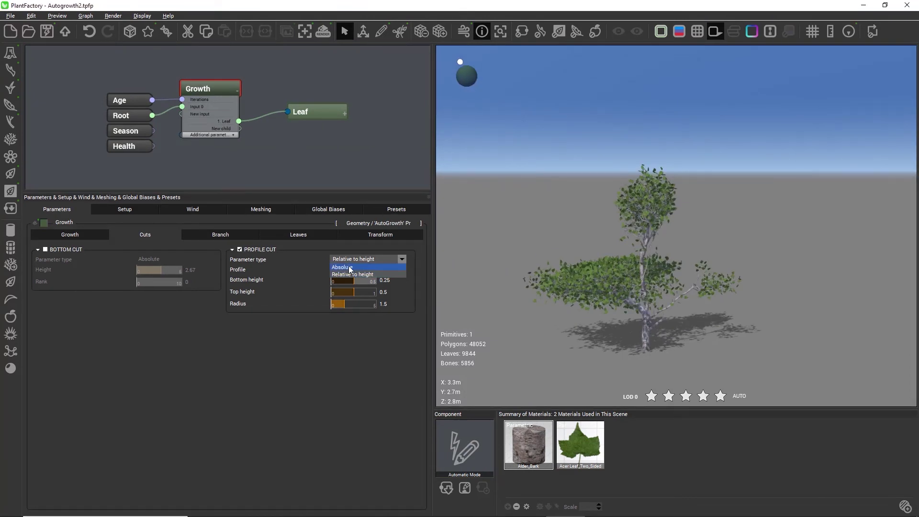
click(363, 268)
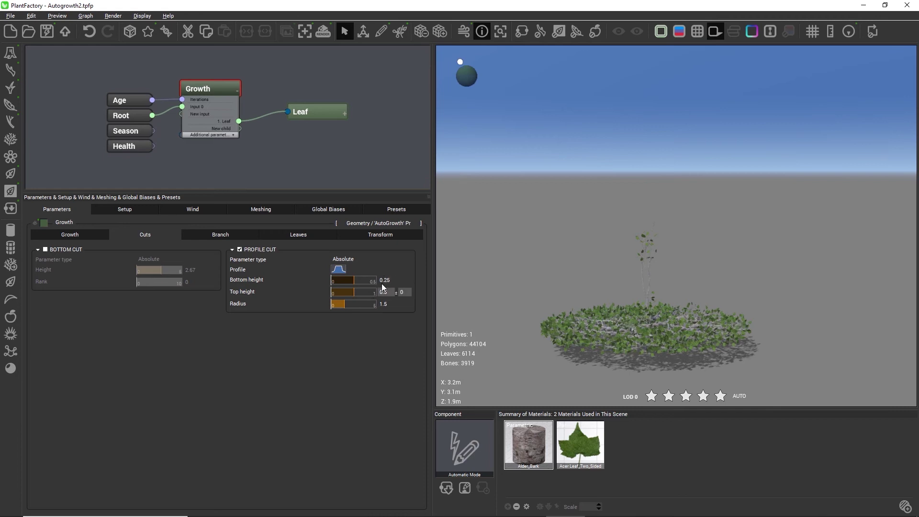
mouse_move(354, 281)
mouse_move(360, 281)
mouse_down()
mouse_move(378, 280)
mouse_move(356, 292)
mouse_move(385, 292)
mouse_move(361, 280)
mouse_move(348, 294)
mouse_move(357, 294)
mouse_up()
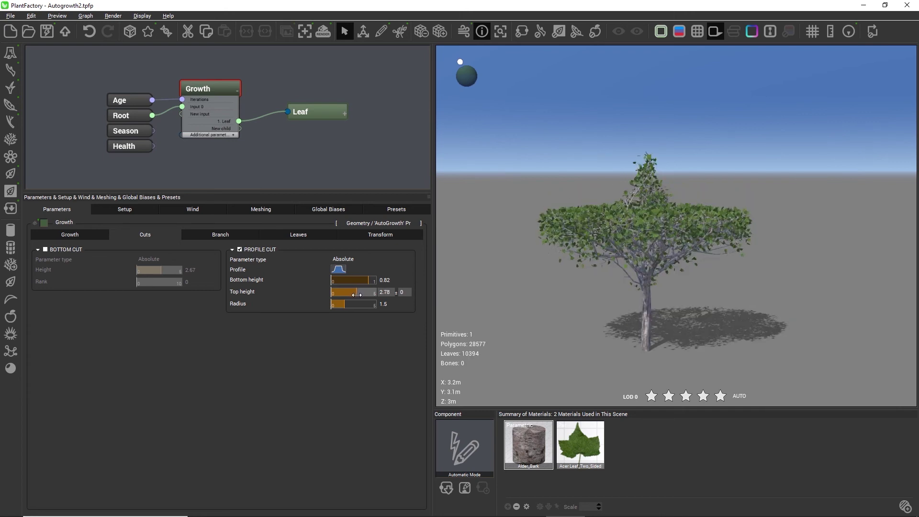
mouse_move(567, 210)
middle_down()
mouse_move(636, 218)
mouse_move(534, 216)
middle_up()
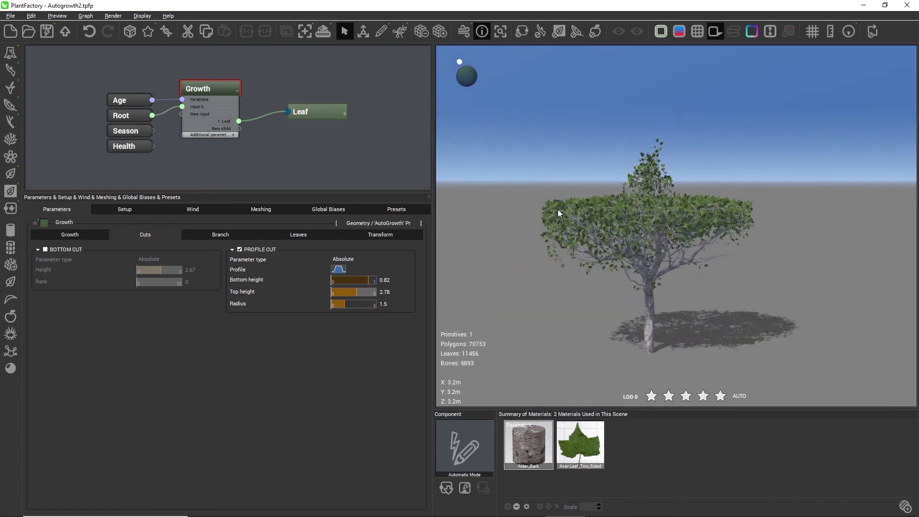
Smooth the profile filter curve, add a middle dip and left and right peaks, then lower the right peak.
click(343, 272)
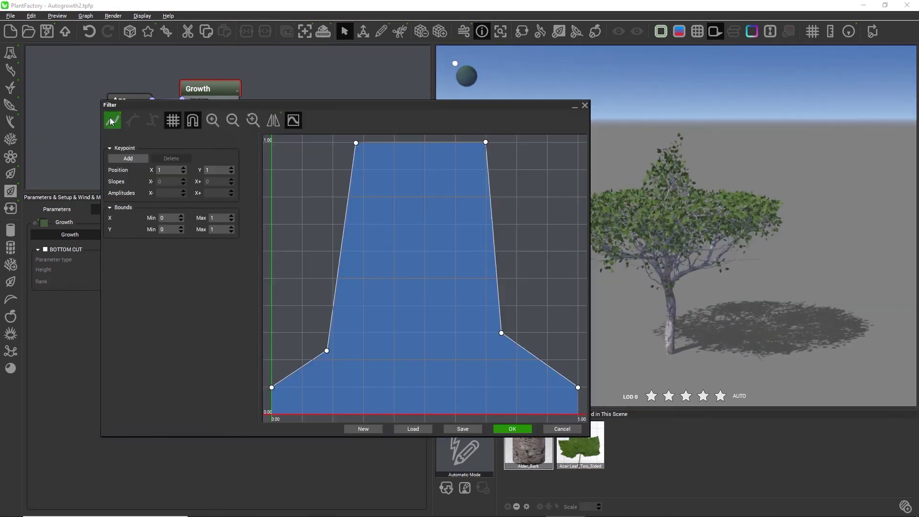
click(132, 120)
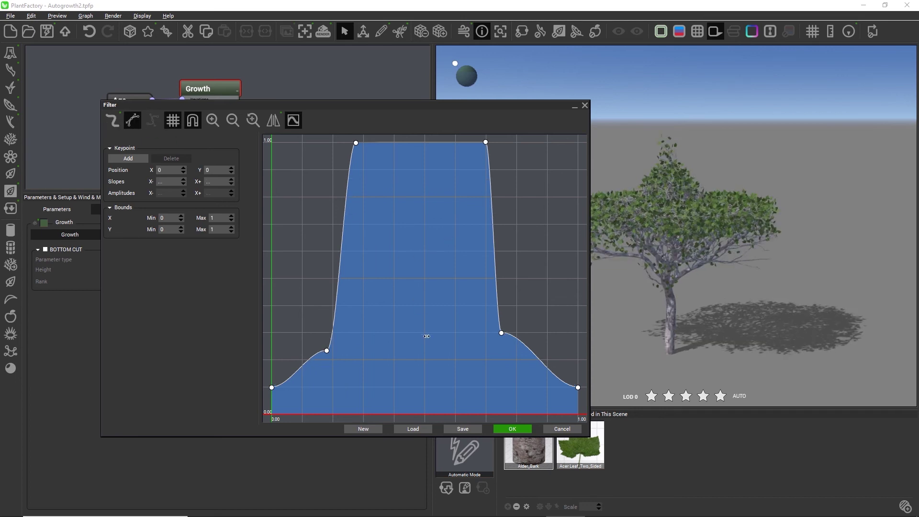
click(415, 287)
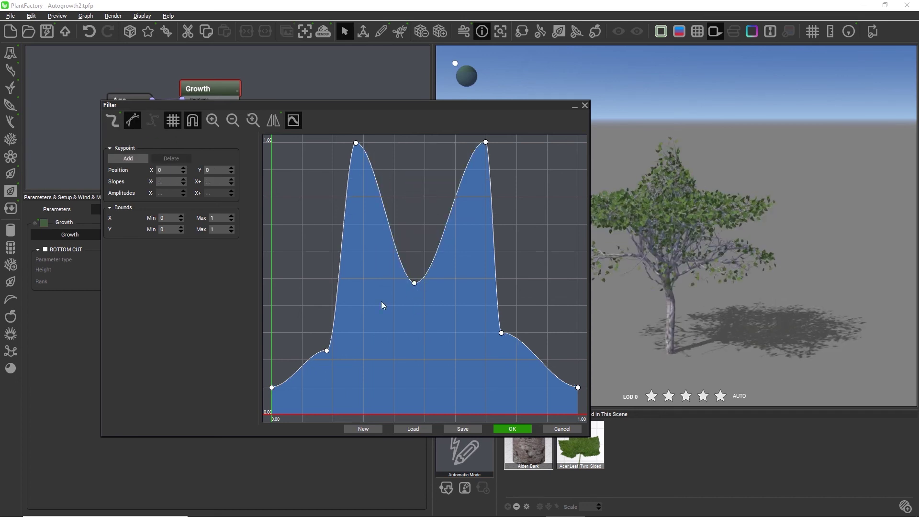
click(284, 189)
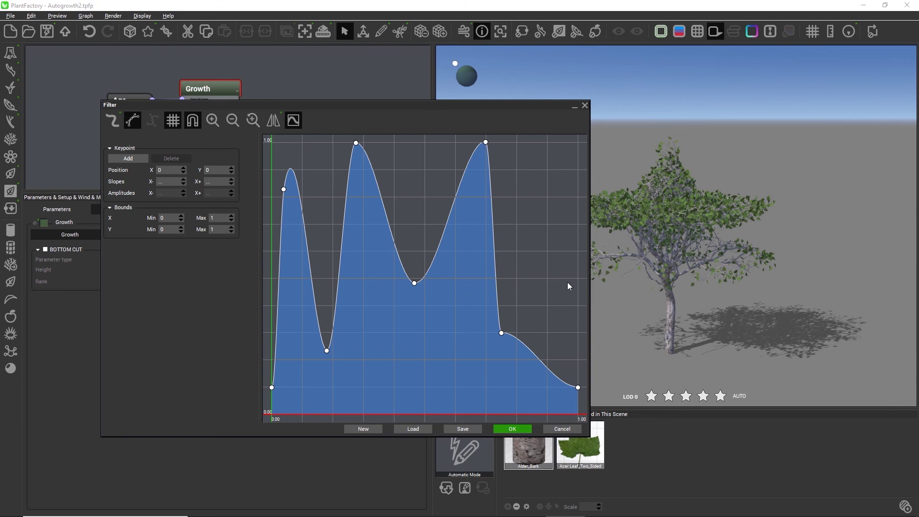
click(560, 251)
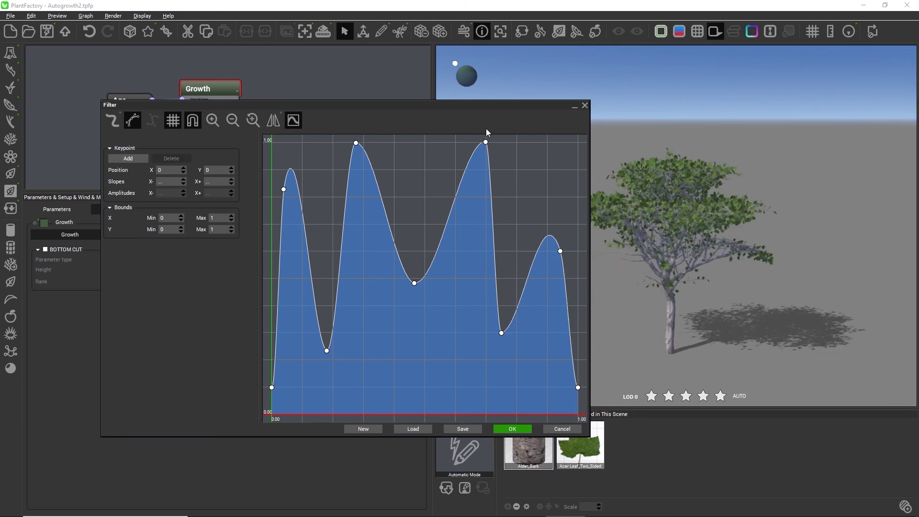
drag(487, 142, 487, 241)
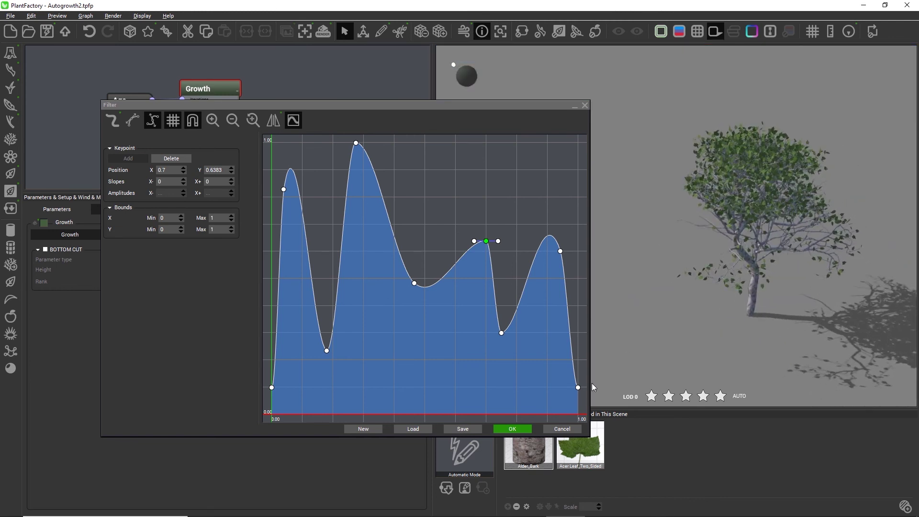
click(515, 428)
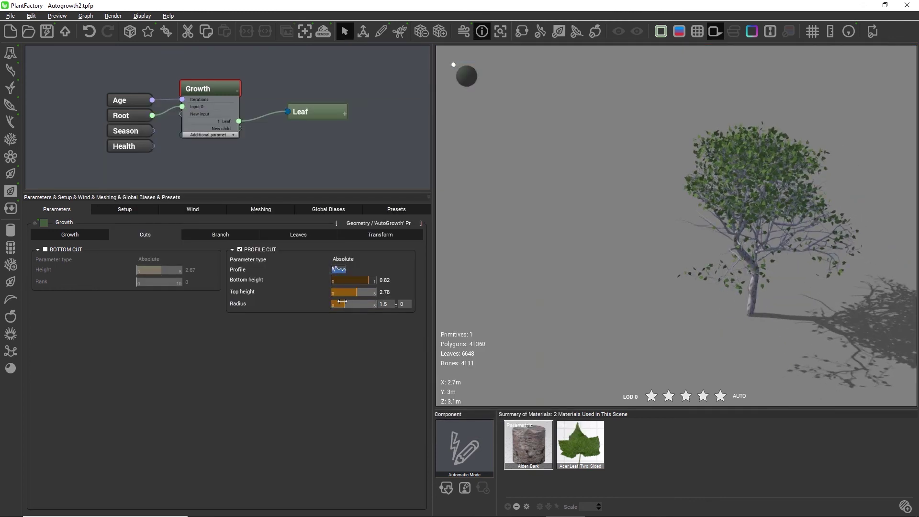
Widen the profile cut radius to 2.44, lower its bottom height to 0.21, and inspect the tiers.
drag(342, 303, 341, 303)
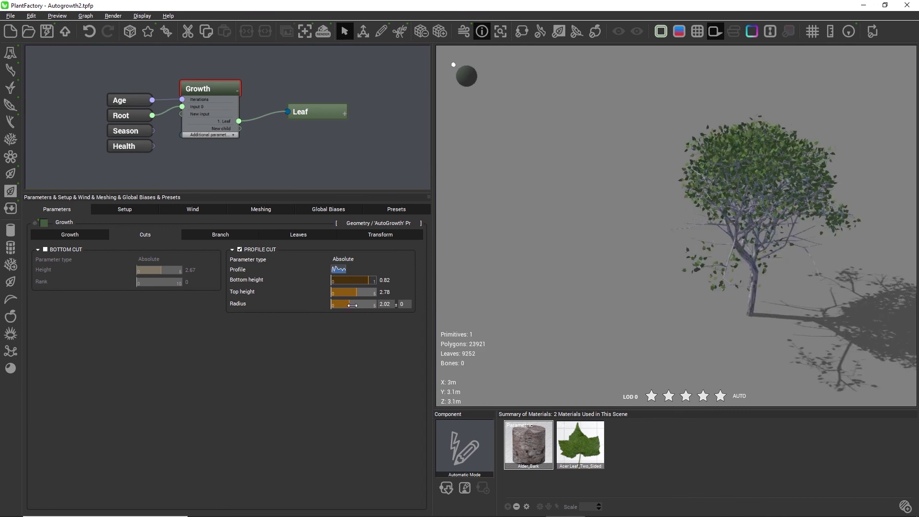
drag(349, 305, 354, 304)
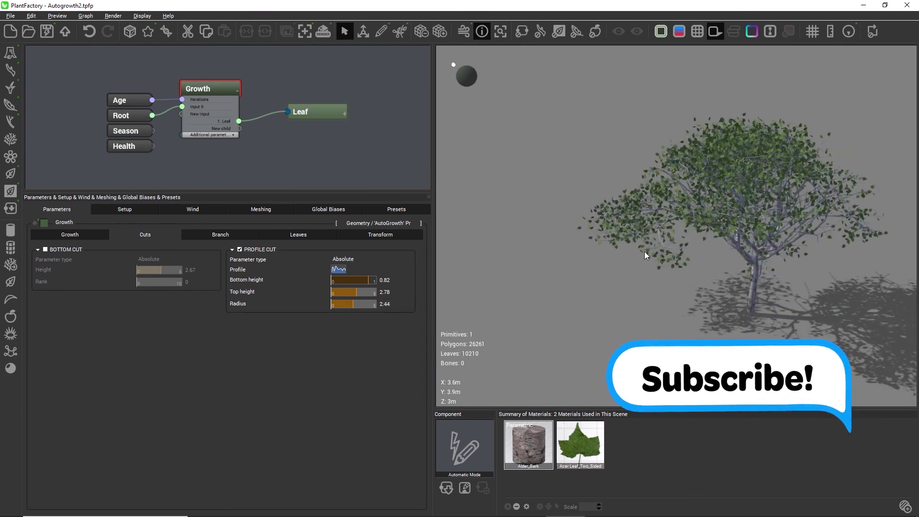
mouse_move(644, 252)
mouse_down()
mouse_move(772, 233)
mouse_move(684, 236)
mouse_up()
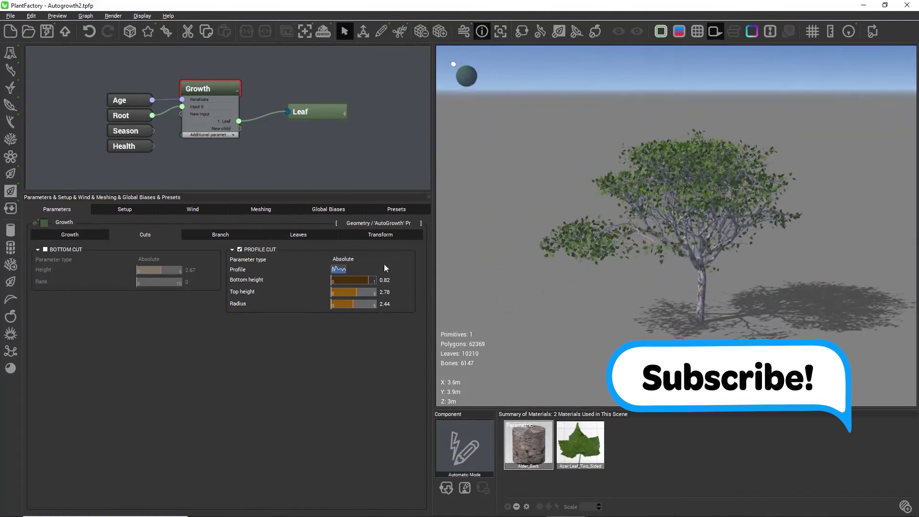
drag(365, 281, 337, 282)
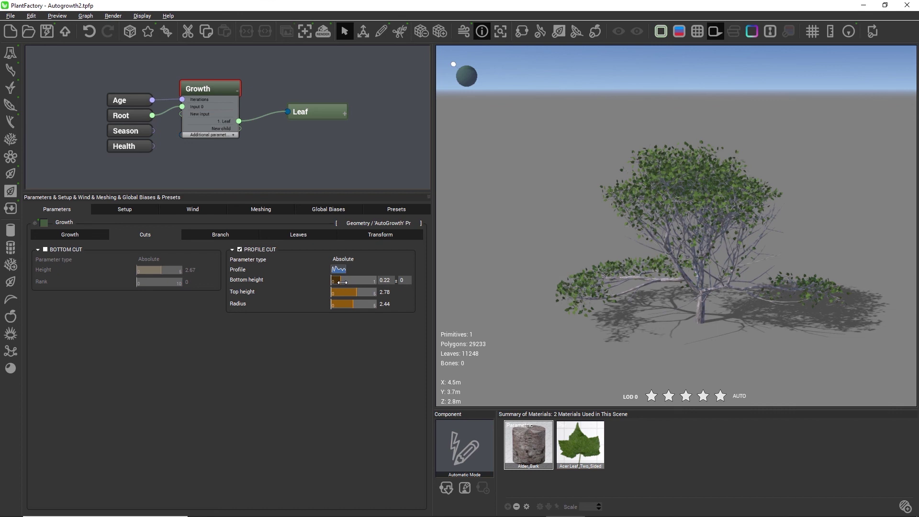
drag(678, 219, 679, 279)
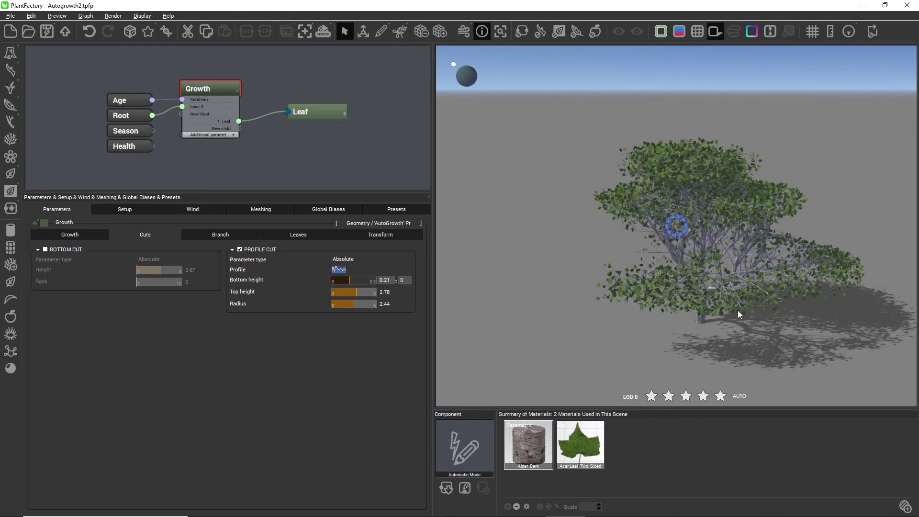
mouse_move(799, 313)
mouse_down()
mouse_move(578, 319)
mouse_move(759, 317)
mouse_move(833, 306)
mouse_up()
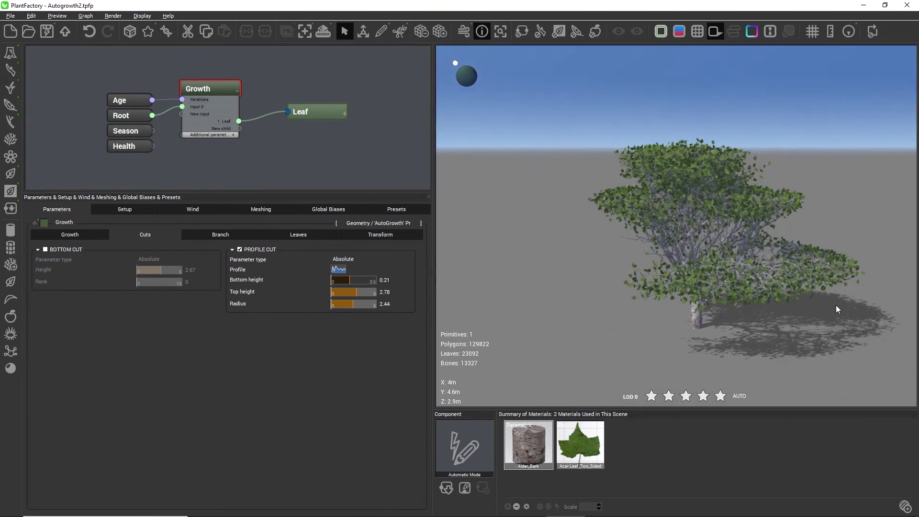